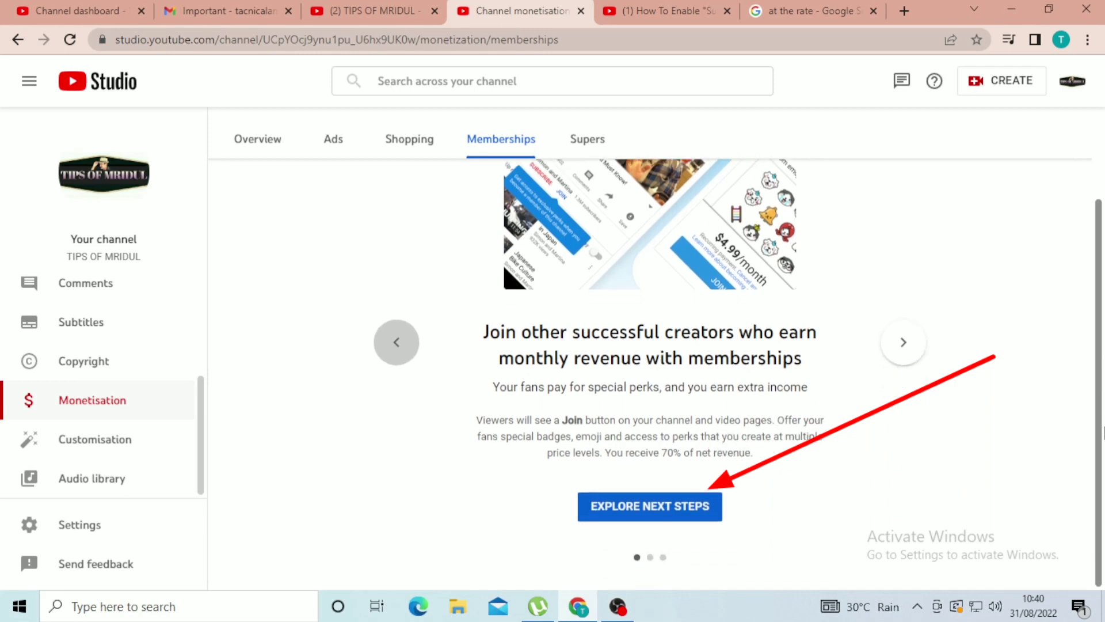
- Start setting up the channel memberships offer using the Three levels template
{"action": "left_click", "coordinate": [653, 518]}
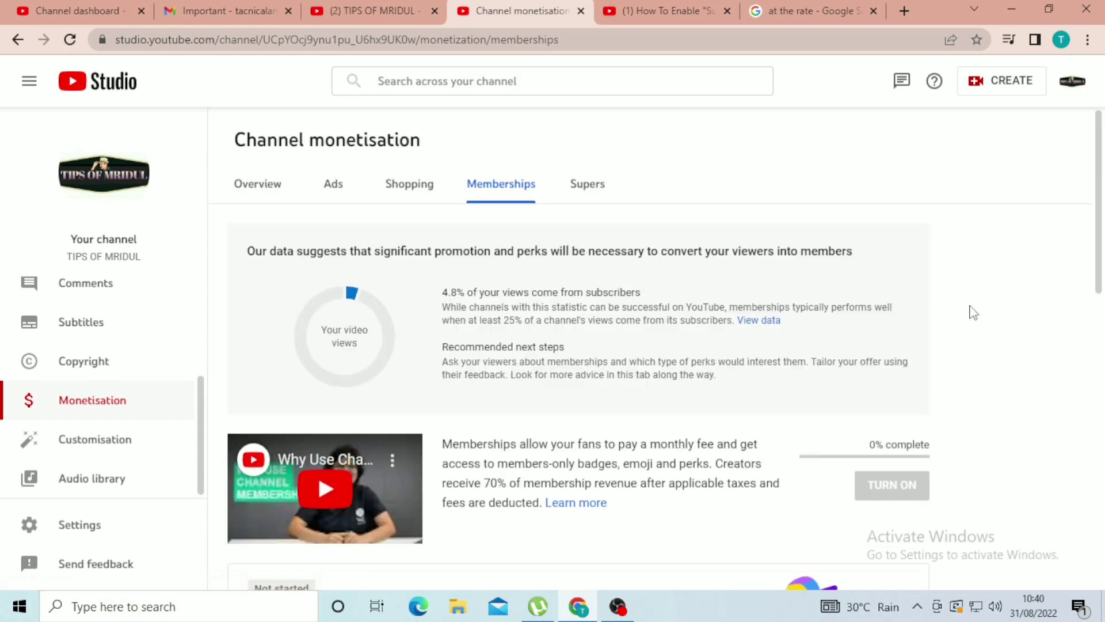
{"action": "left_click_drag", "start_coordinate": [1102, 248], "coordinate": [1103, 351]}
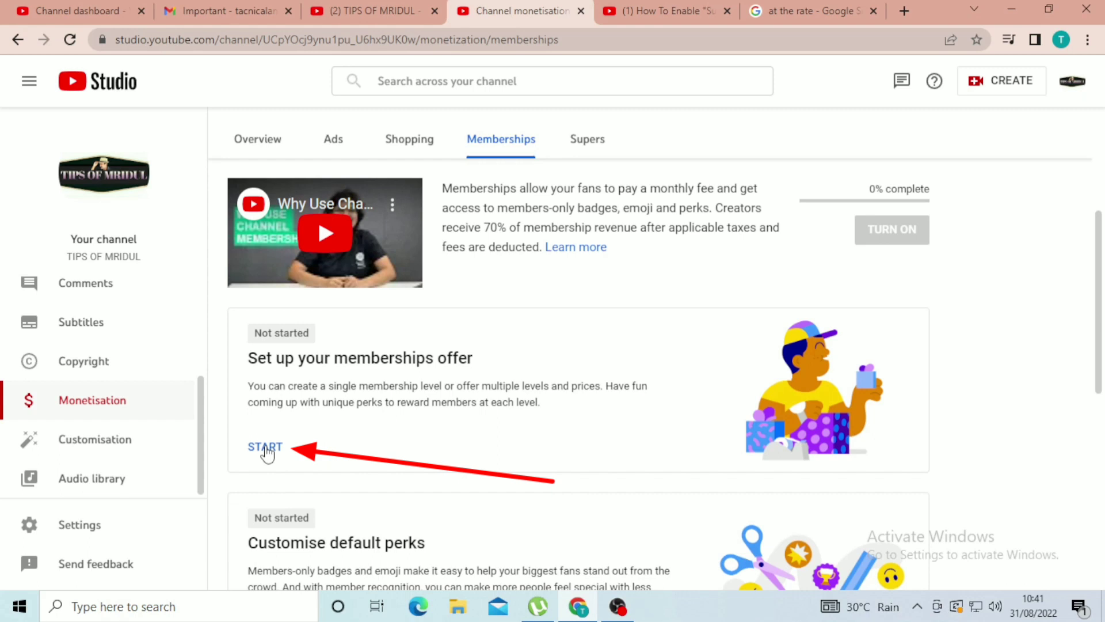
{"action": "left_click", "coordinate": [265, 447]}
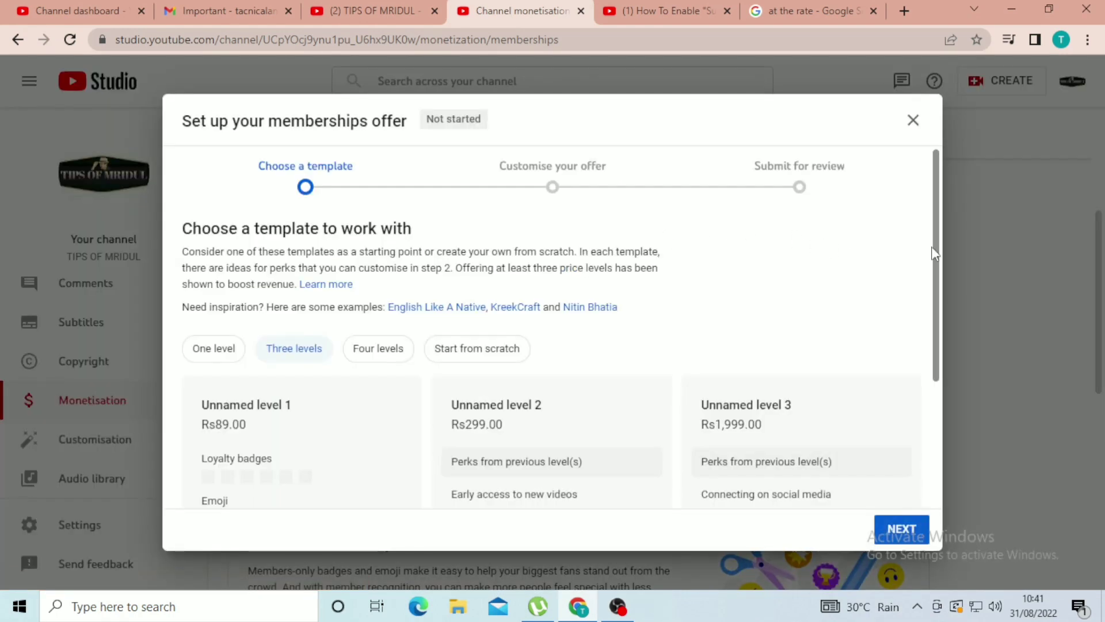
{"action": "mouse_move", "coordinate": [934, 236]}
{"action": "left_mouse_down"}
{"action": "mouse_move", "coordinate": [941, 320]}
{"action": "mouse_move", "coordinate": [956, 271]}
{"action": "mouse_move", "coordinate": [958, 471]}
{"action": "mouse_move", "coordinate": [967, 415]}
{"action": "mouse_move", "coordinate": [970, 454]}
{"action": "left_mouse_up"}
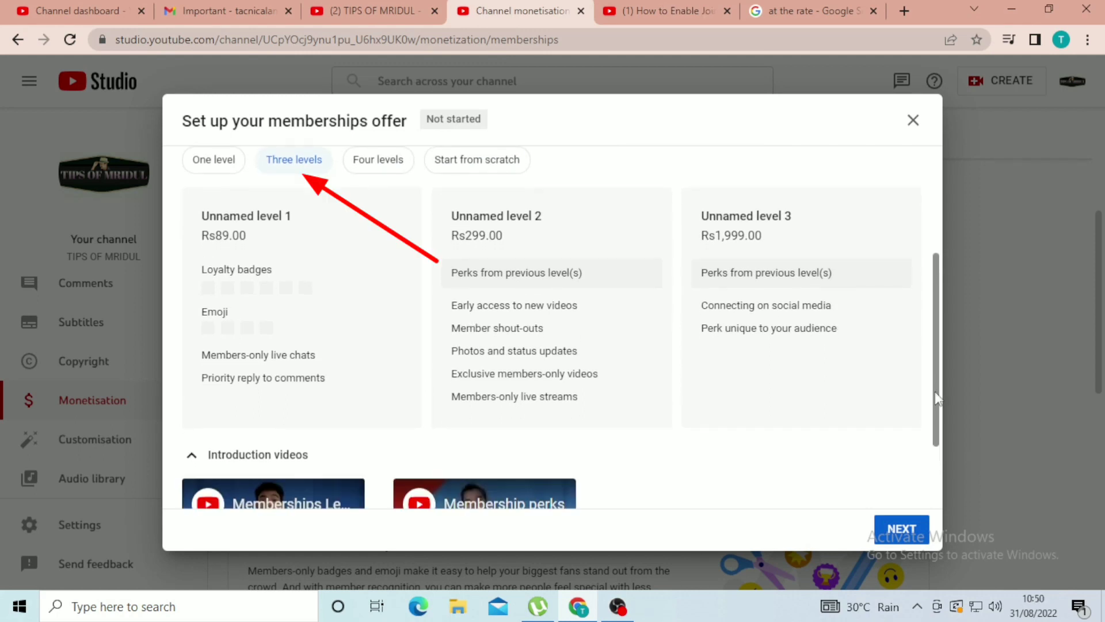
{"action": "left_click_drag", "start_coordinate": [934, 392], "coordinate": [934, 447]}
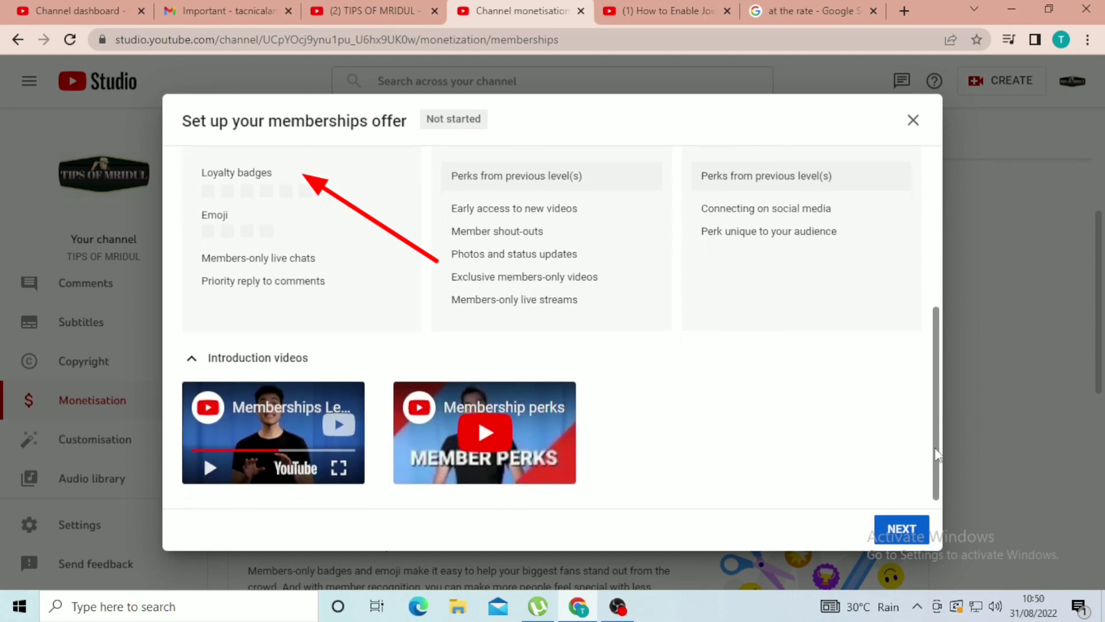
{"action": "left_click", "coordinate": [901, 528]}
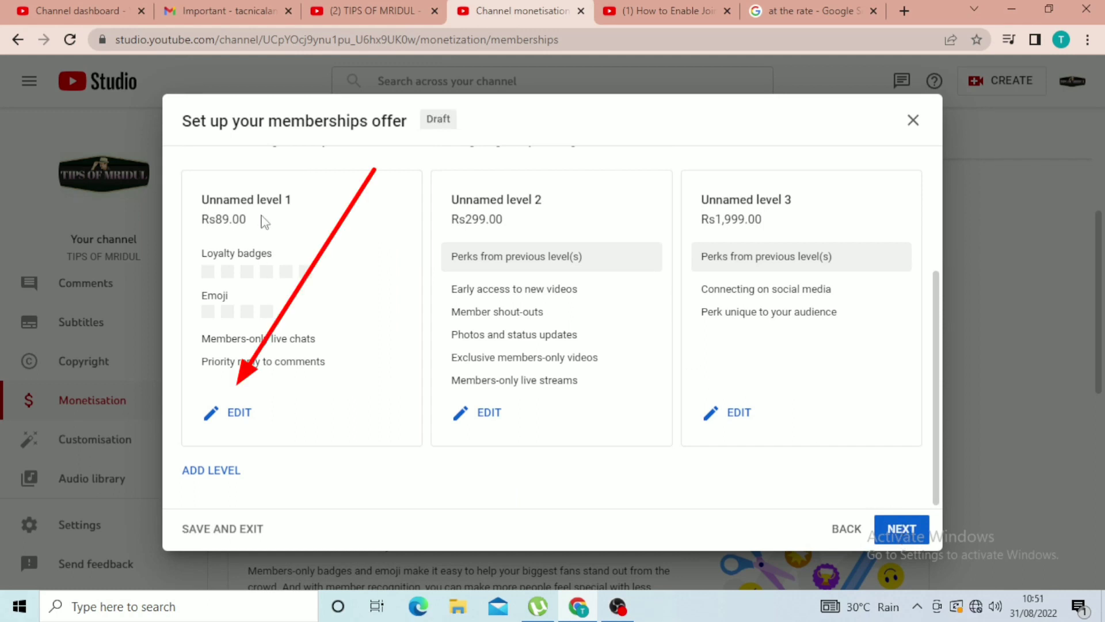
- Name the first membership level SILVER and set its monthly price to Rs119.00 for India
{"action": "left_click", "coordinate": [239, 413]}
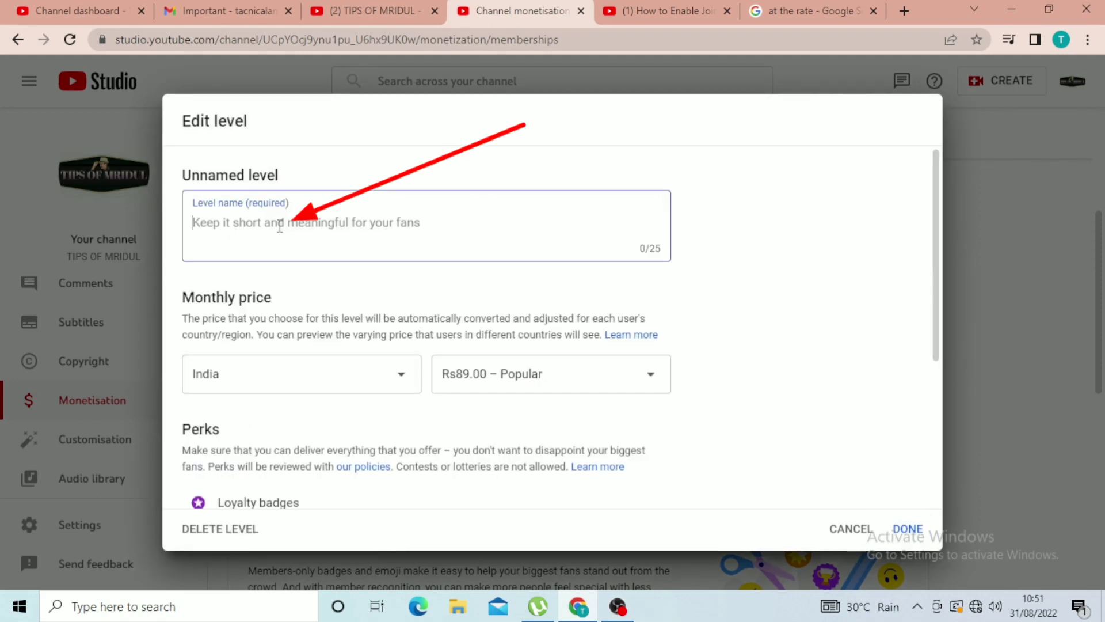
{"action": "type", "text": "SILVER"}
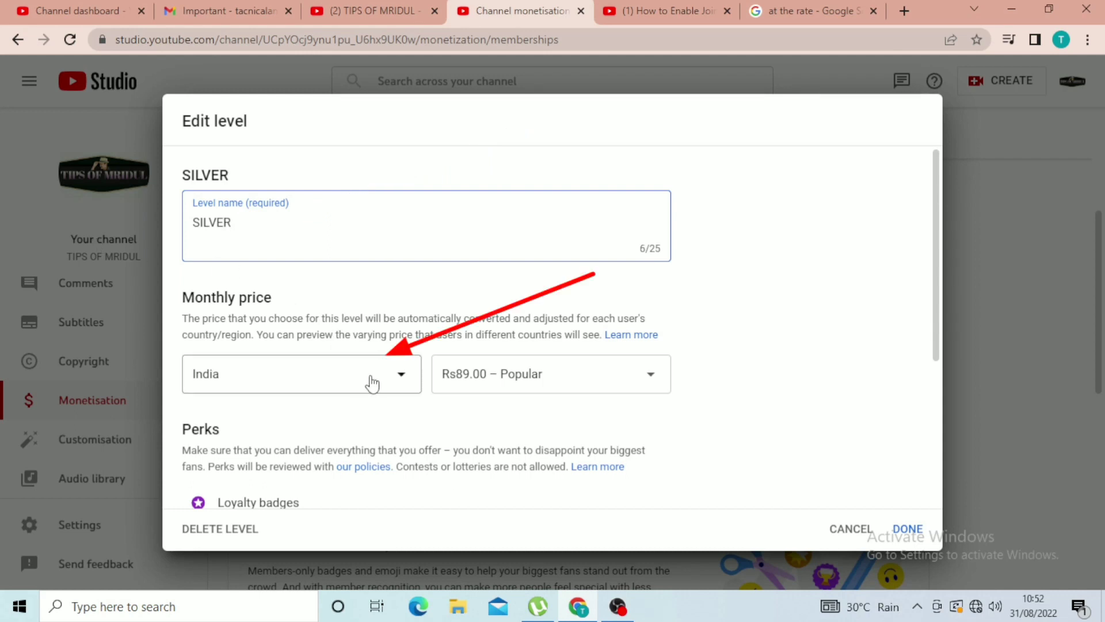
{"action": "left_click", "coordinate": [395, 383]}
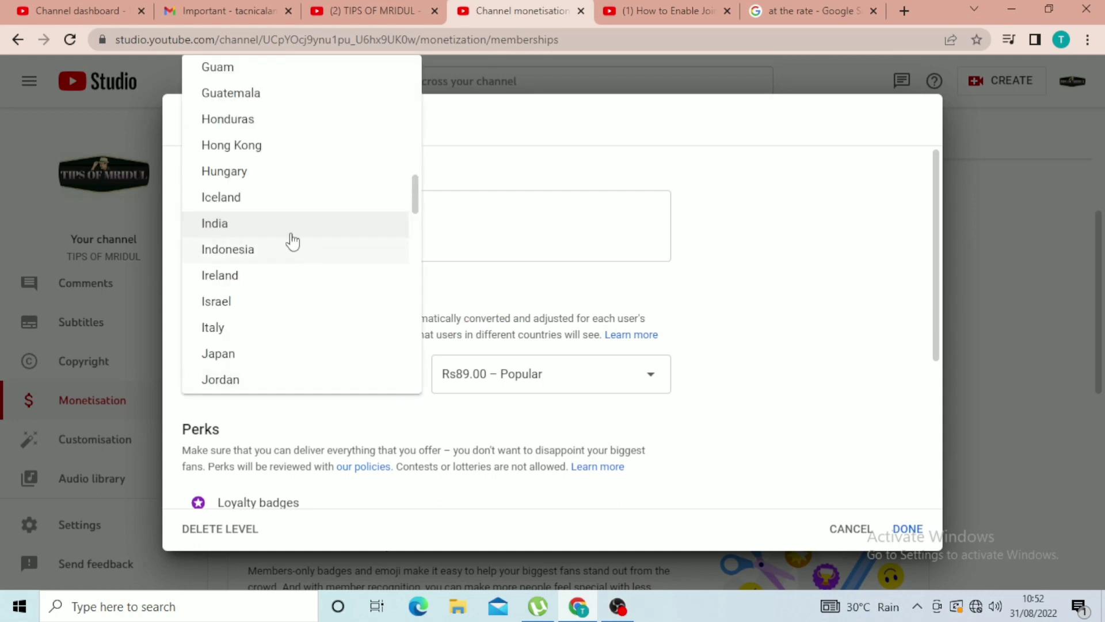
{"action": "left_click", "coordinate": [217, 223]}
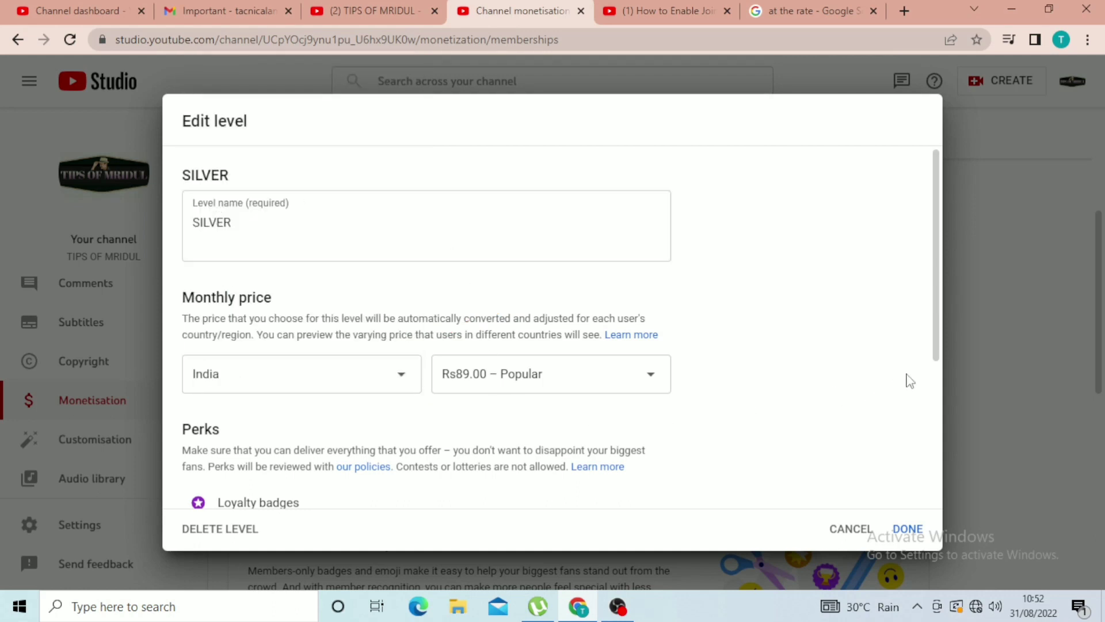
{"action": "scroll", "coordinate": [939, 300], "scroll_direction": "down", "scroll_amount": 2}
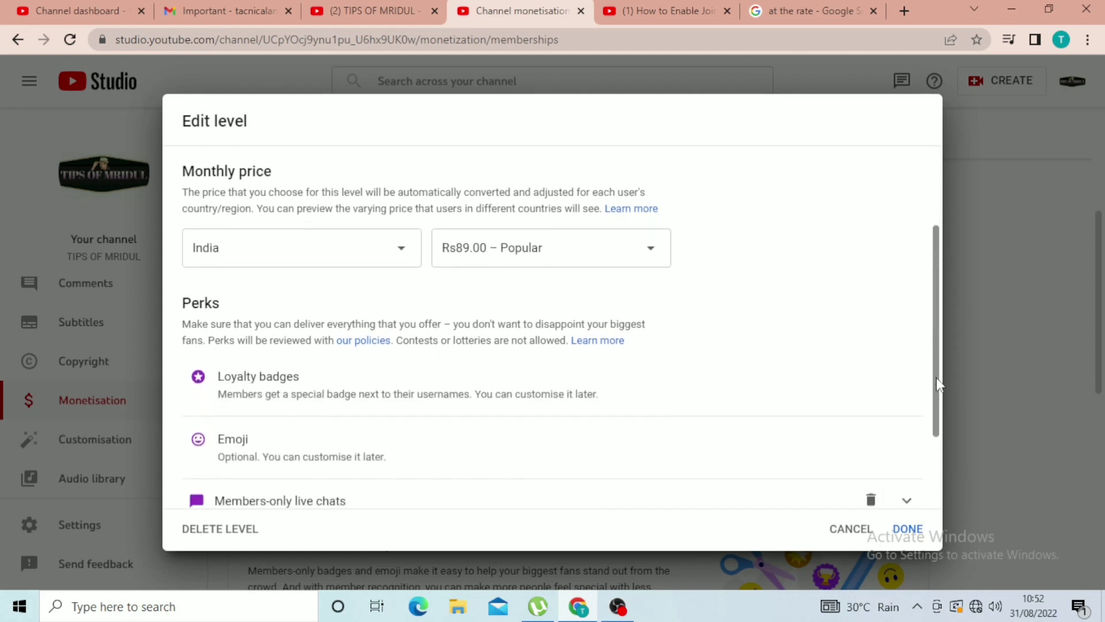
{"action": "left_click", "coordinate": [656, 252]}
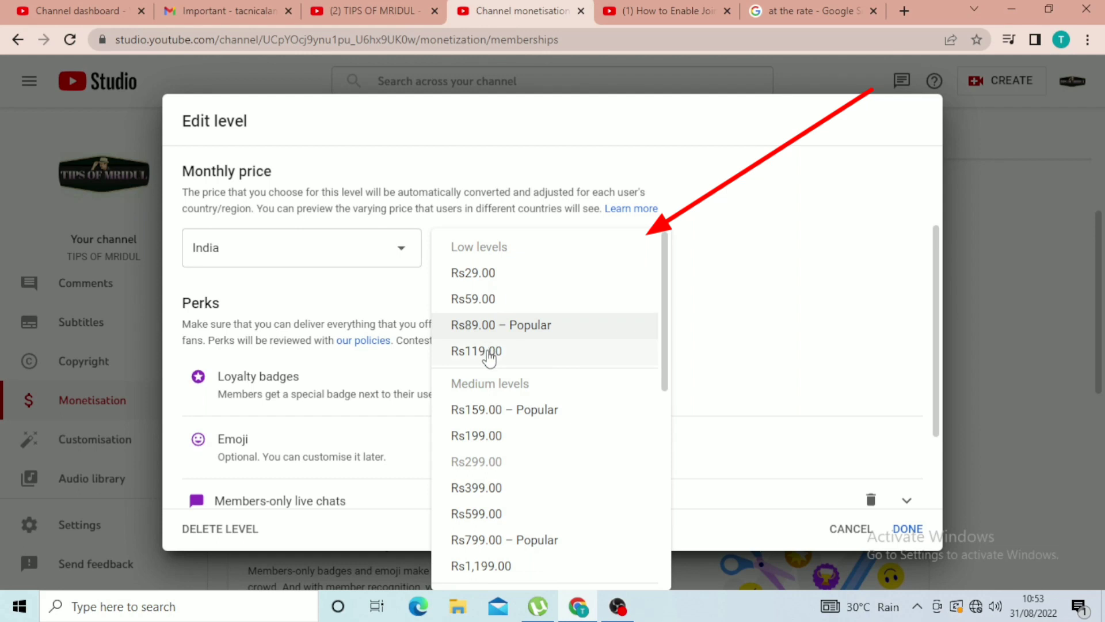
{"action": "left_click", "coordinate": [488, 353]}
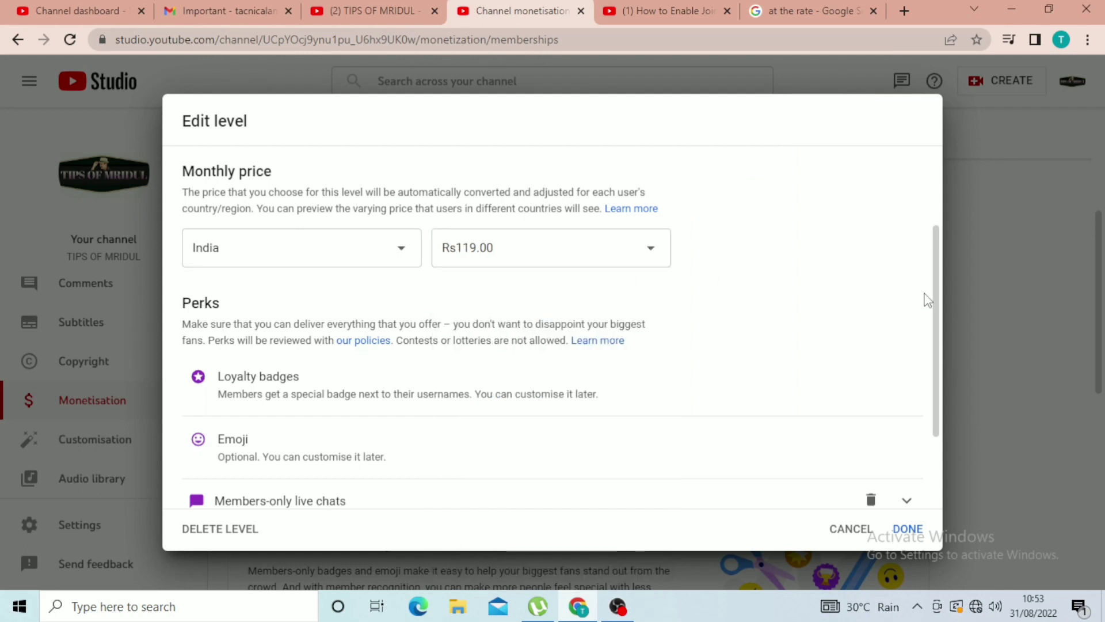
- Add an "Early access to new videos" perk to the SILVER level and save the level
{"action": "left_click_drag", "start_coordinate": [936, 293], "coordinate": [939, 320]}
{"action": "scroll", "coordinate": [377, 468], "scroll_direction": "down", "scroll_amount": 2}
{"action": "left_click", "coordinate": [210, 475]}
{"action": "scroll", "coordinate": [752, 462], "scroll_direction": "down", "scroll_amount": 3}
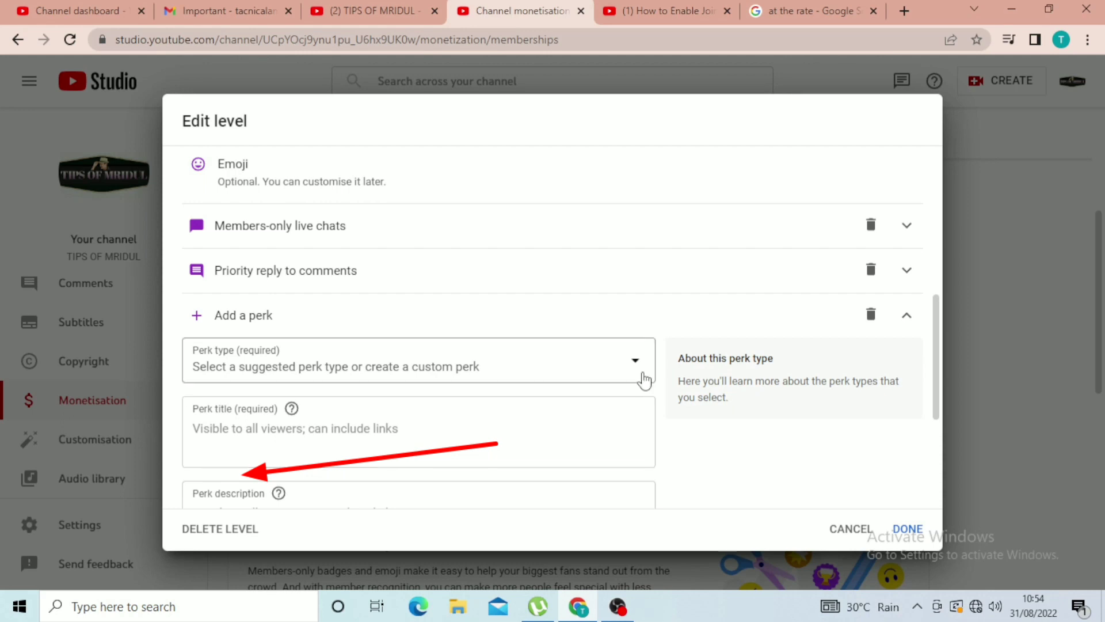
{"action": "left_click", "coordinate": [637, 363]}
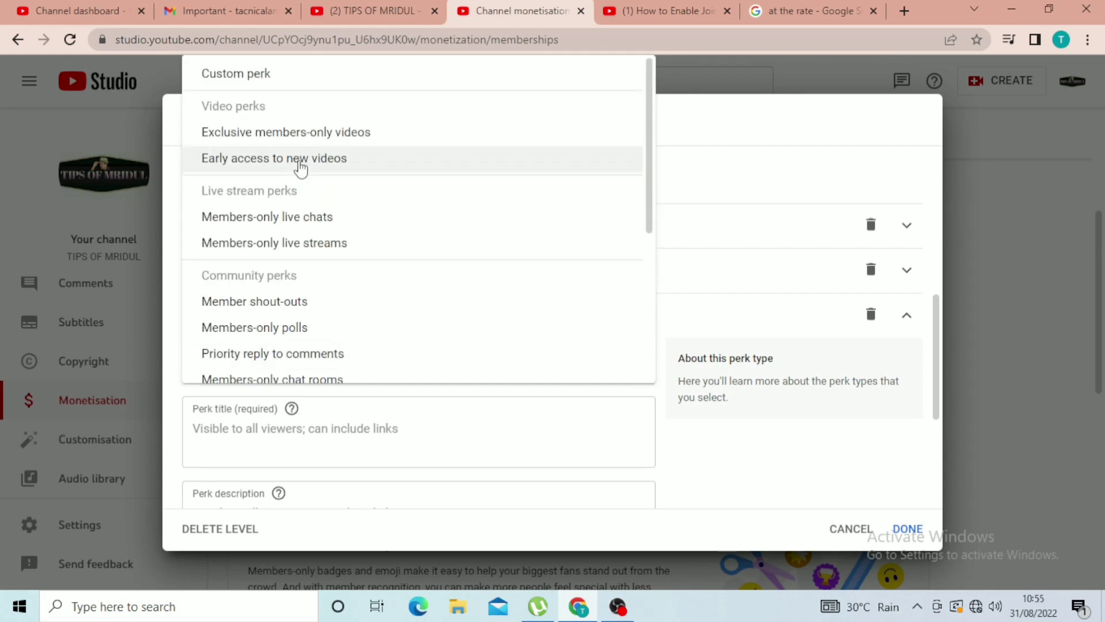
{"action": "left_click", "coordinate": [300, 167]}
{"action": "scroll", "coordinate": [691, 438], "scroll_direction": "down", "scroll_amount": 4}
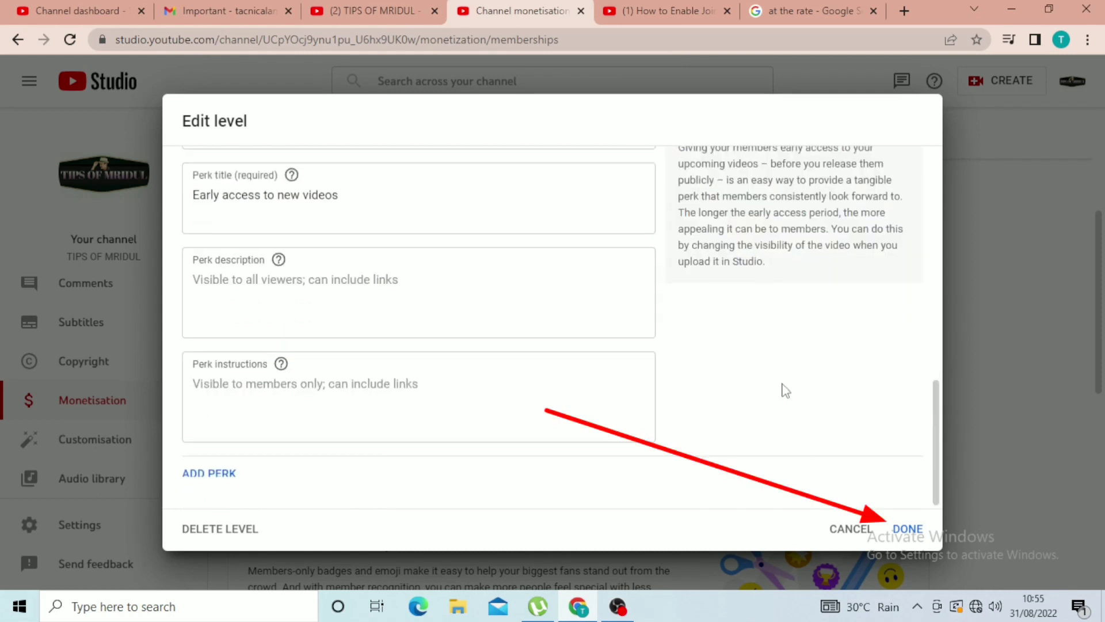
{"action": "left_click", "coordinate": [908, 529]}
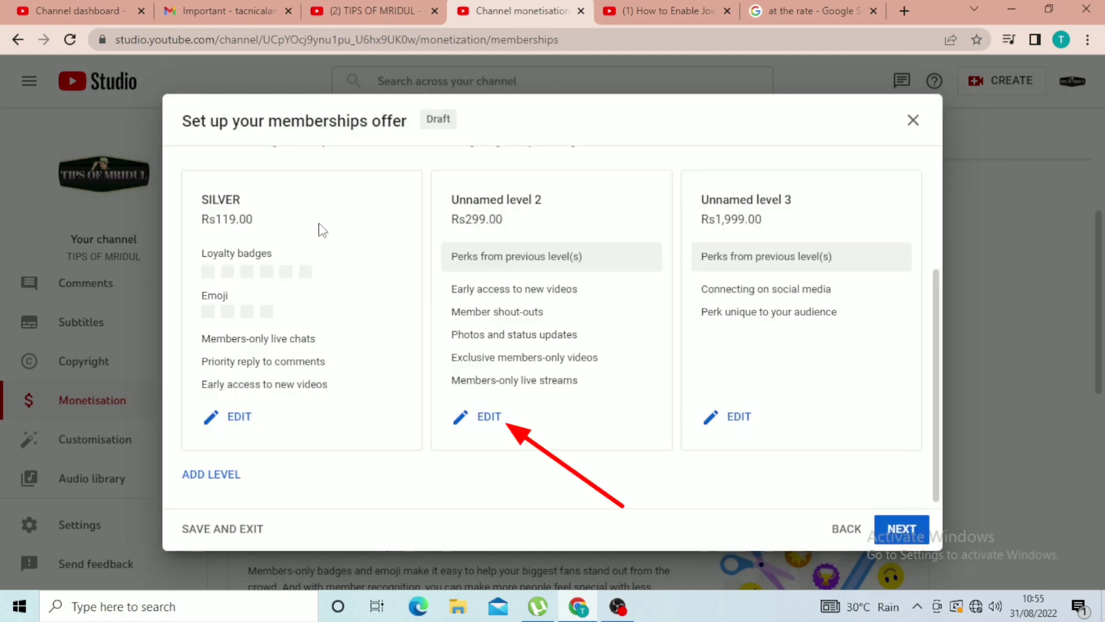
- Name the second membership level GOLD with a monthly price of Rs299.00 and save the level
{"action": "left_click", "coordinate": [489, 416]}
{"action": "type", "text": "GOLD"}
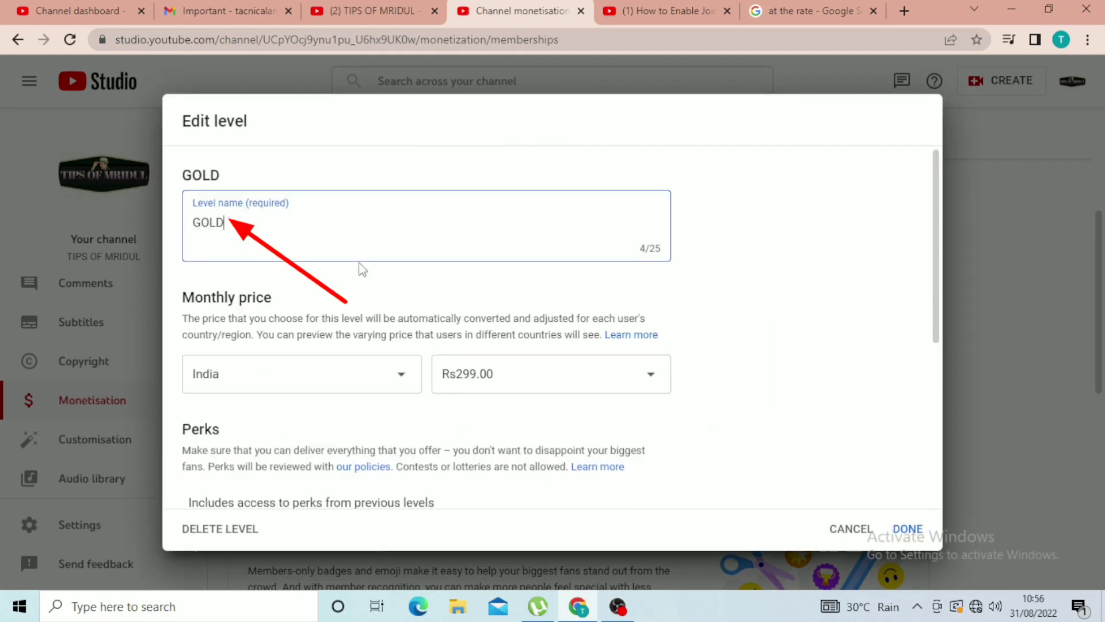
{"action": "left_click", "coordinate": [650, 375]}
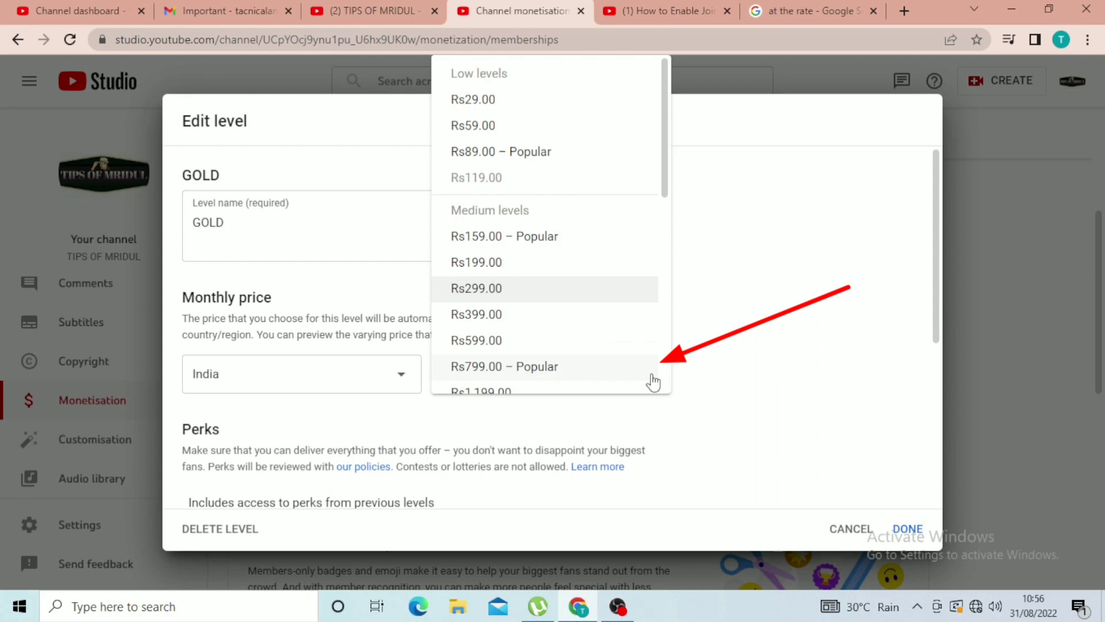
{"action": "left_click", "coordinate": [486, 280]}
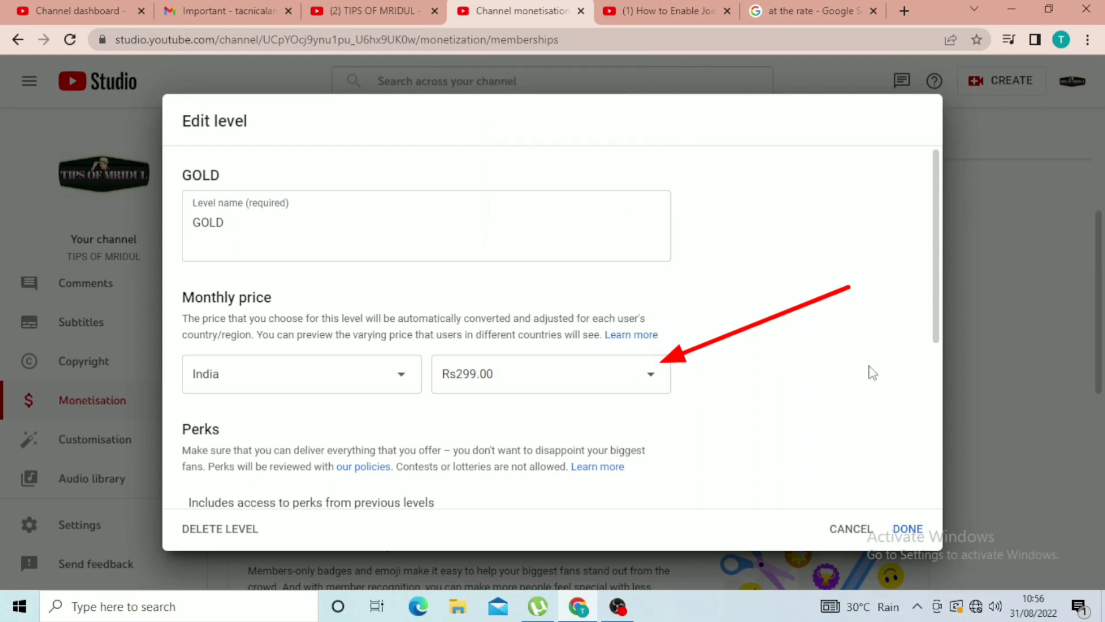
{"action": "scroll", "coordinate": [938, 266], "scroll_direction": "down", "scroll_amount": 5}
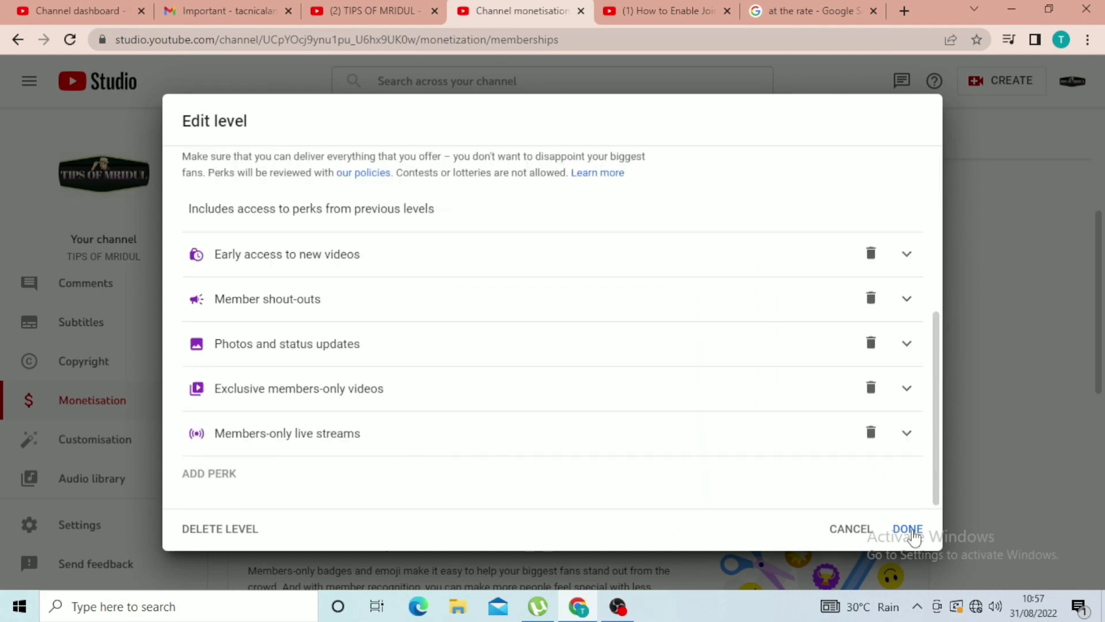
{"action": "left_click", "coordinate": [912, 534]}
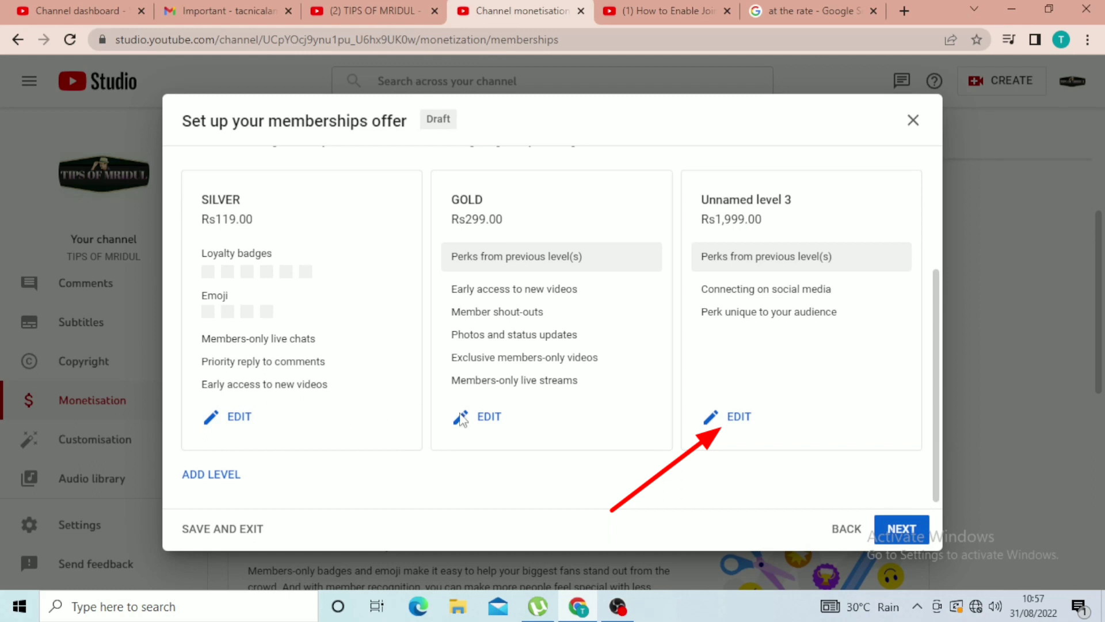
- Name the third membership level DIAMOND and set its monthly price to Rs3,999.00
{"action": "left_click", "coordinate": [737, 418]}
{"action": "left_click", "coordinate": [309, 232]}
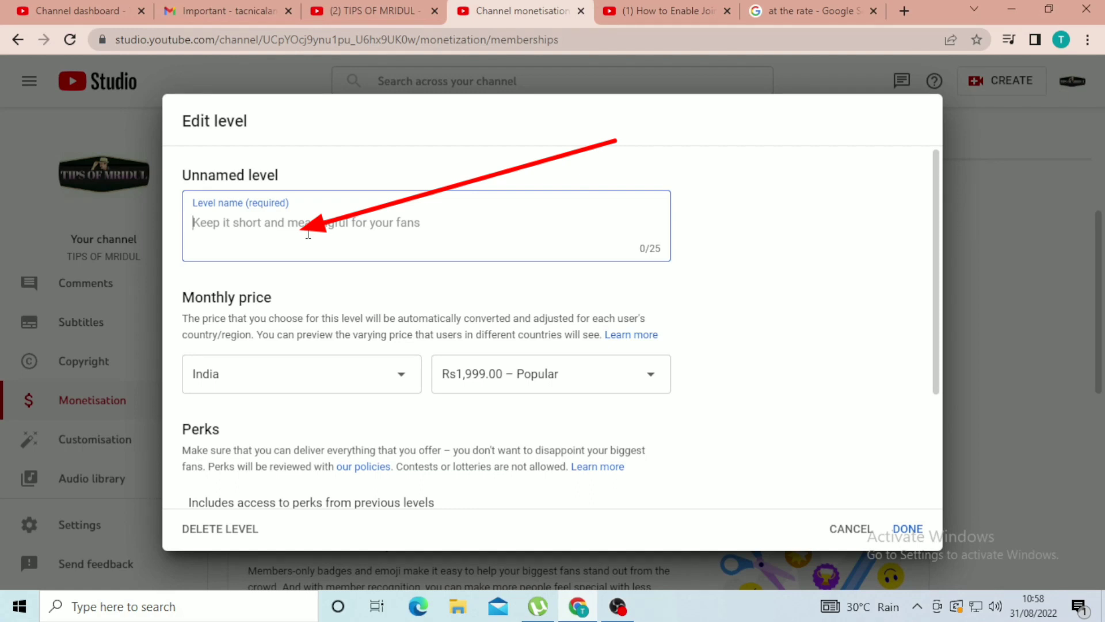
{"action": "type", "text": "DIAMOND"}
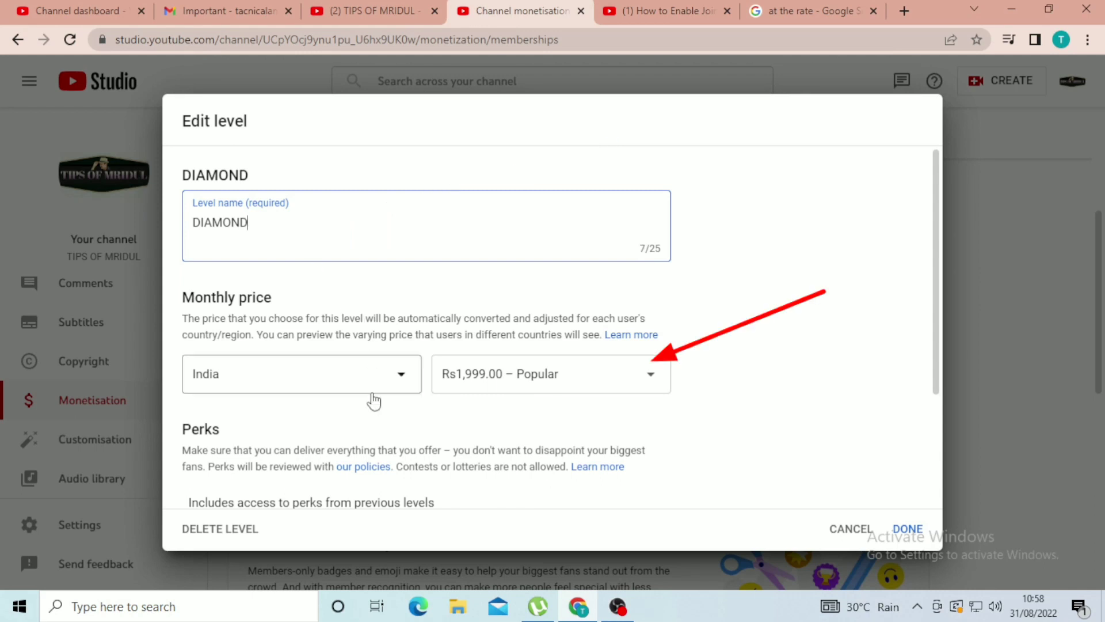
{"action": "left_click", "coordinate": [649, 377]}
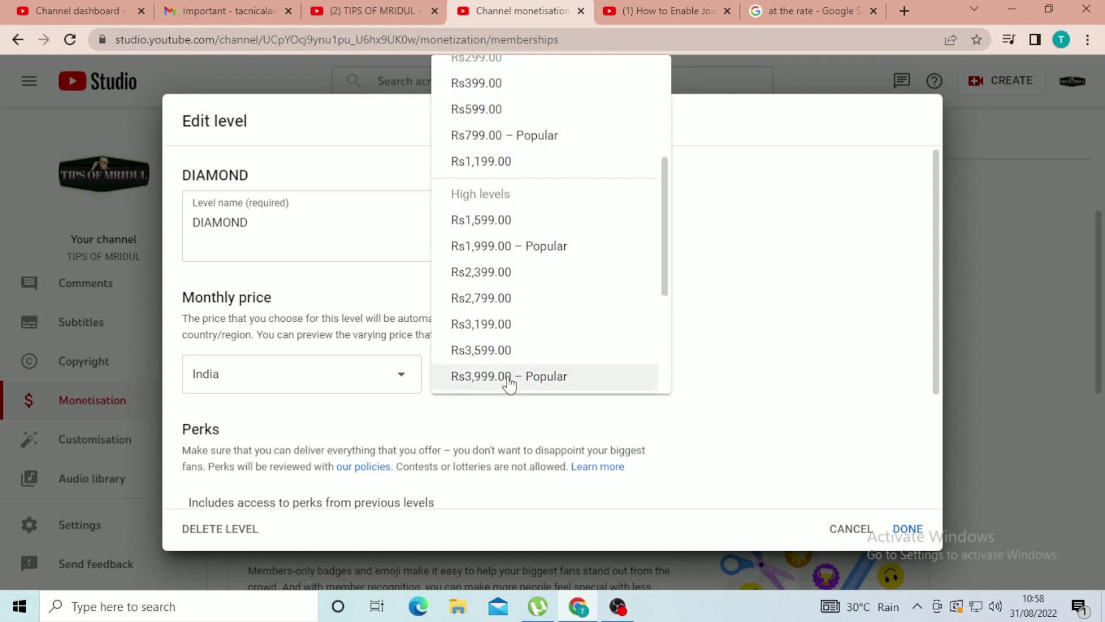
{"action": "left_click", "coordinate": [510, 377]}
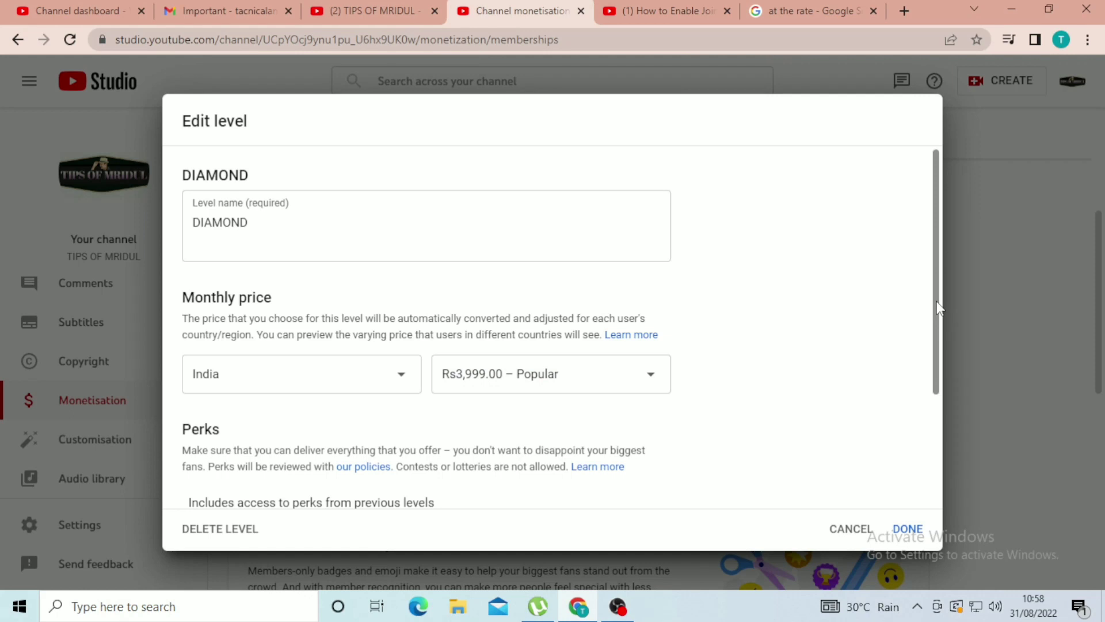
- Add a "Members-only live chats" perk to the DIAMOND level and save the level
{"action": "scroll", "coordinate": [938, 308], "scroll_direction": "down", "scroll_amount": 3}
{"action": "left_click", "coordinate": [202, 480]}
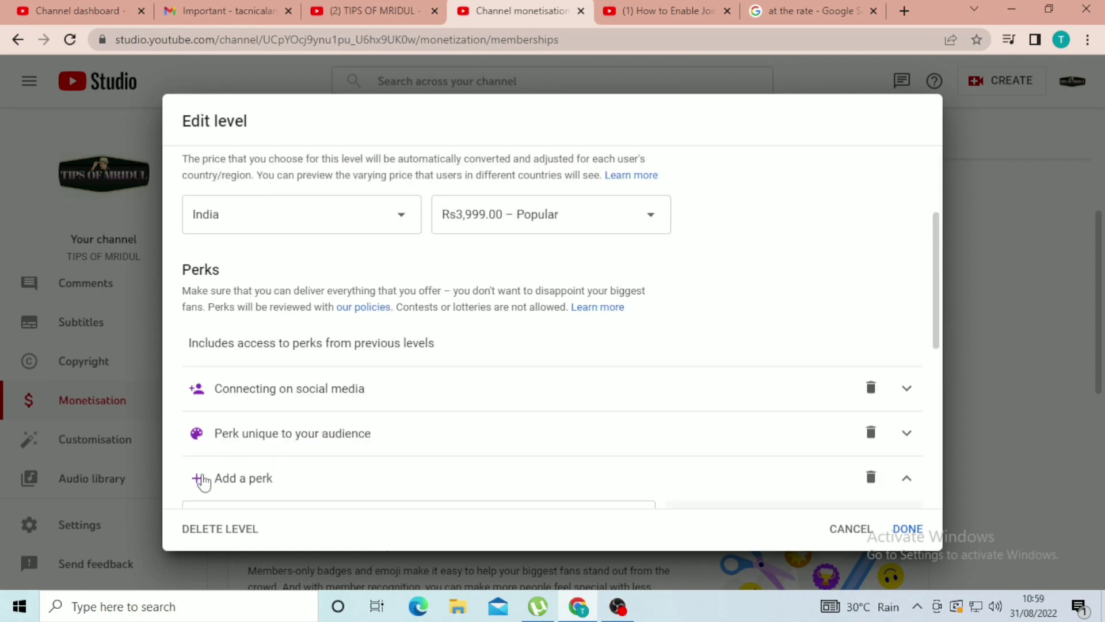
{"action": "scroll", "coordinate": [331, 466], "scroll_direction": "down", "scroll_amount": 4}
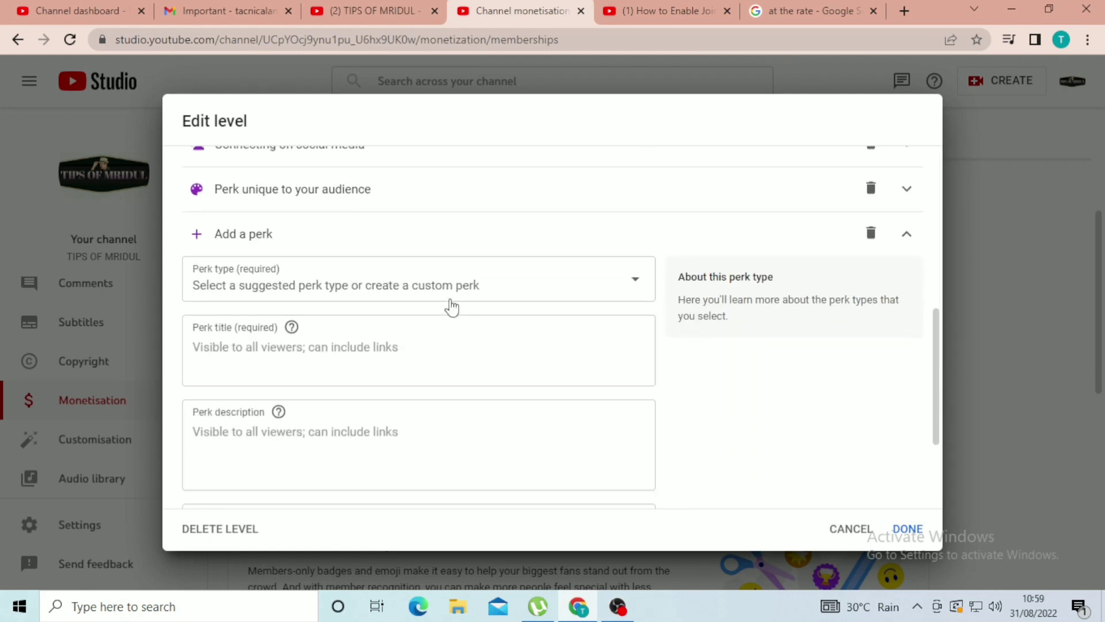
{"action": "left_click", "coordinate": [452, 288]}
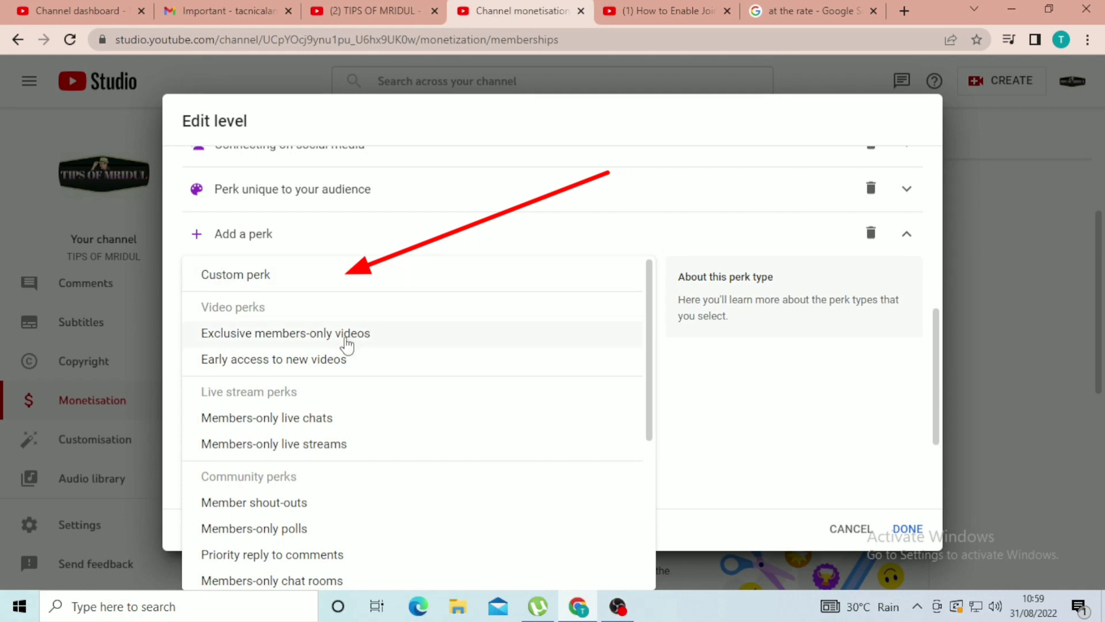
{"action": "left_click", "coordinate": [346, 340]}
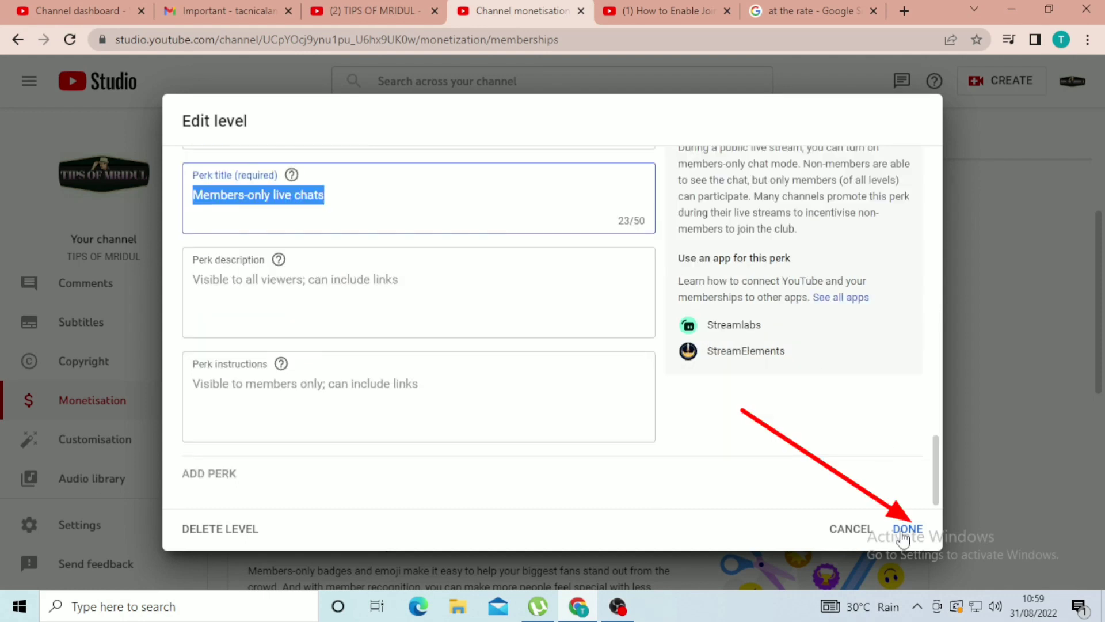
{"action": "left_click", "coordinate": [910, 530]}
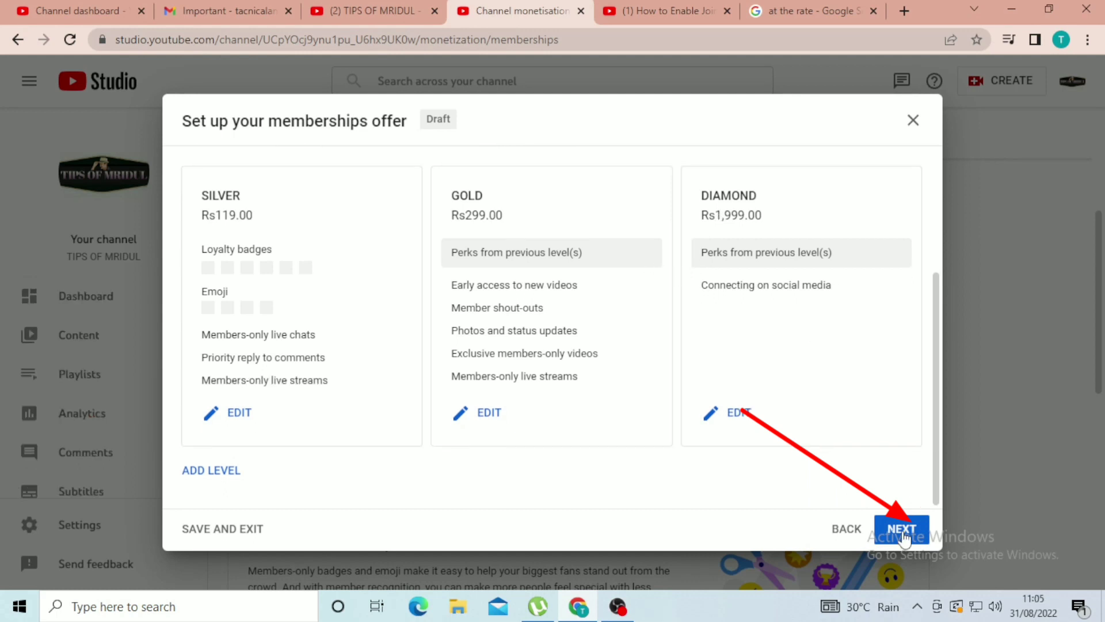
- Accept the price-change terms and the policy compliance statement, and submit the memberships offer for review
{"action": "left_click", "coordinate": [903, 529]}
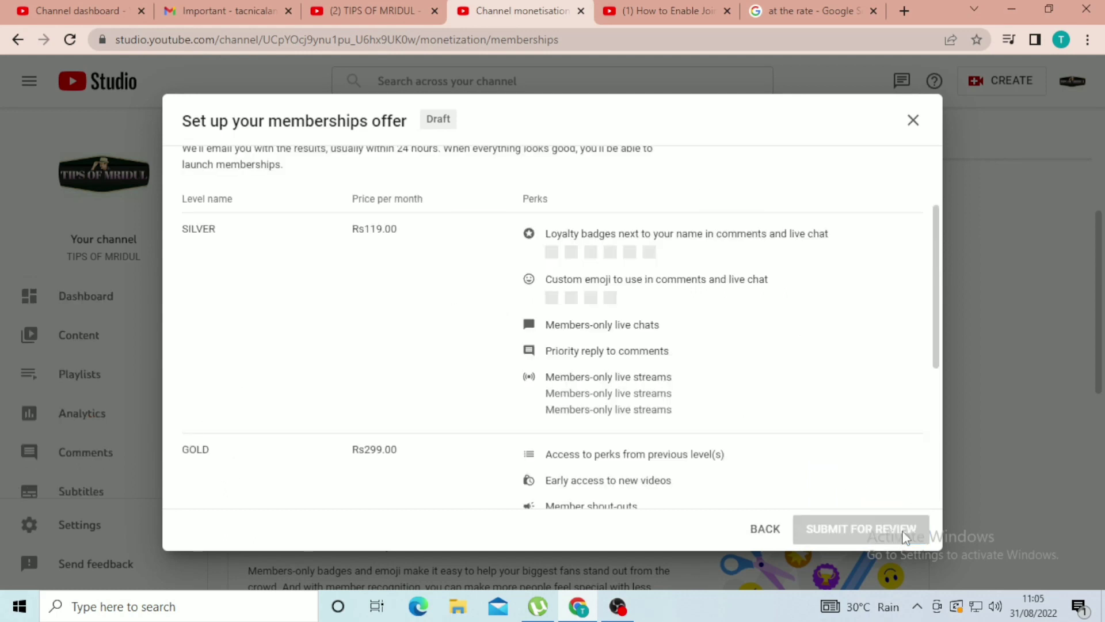
{"action": "left_click_drag", "start_coordinate": [938, 321], "coordinate": [941, 457]}
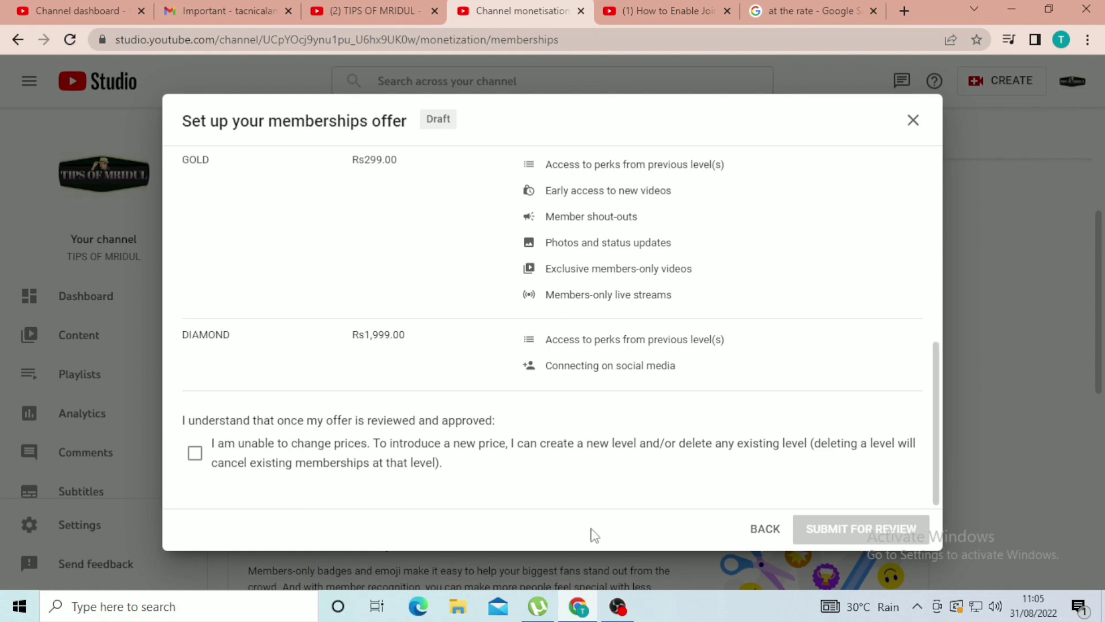
{"action": "left_click", "coordinate": [193, 454]}
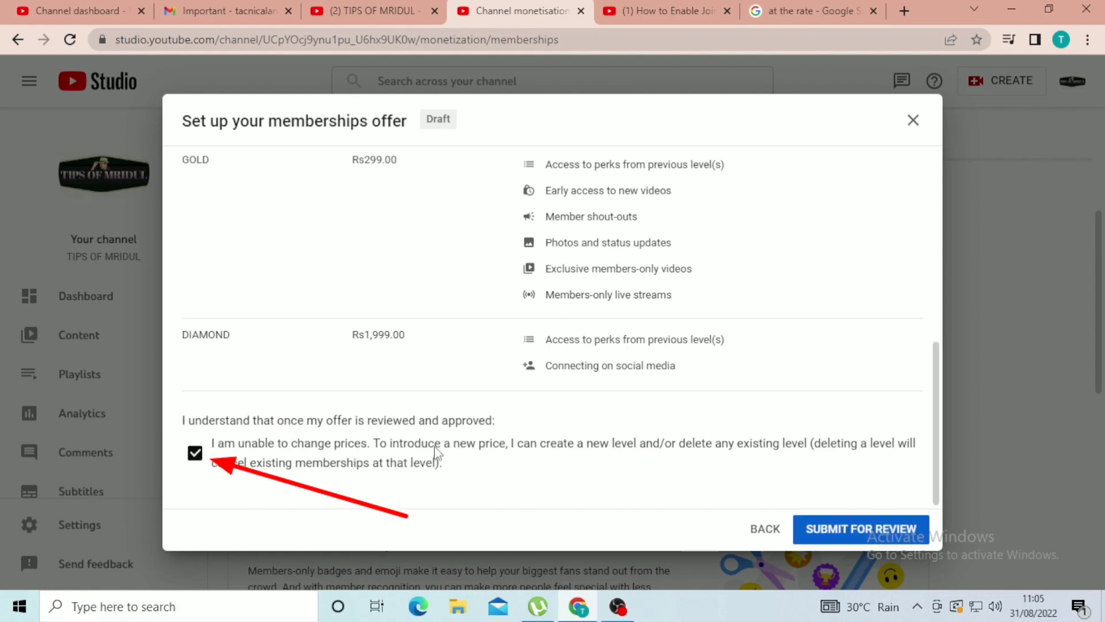
{"action": "left_click", "coordinate": [891, 537]}
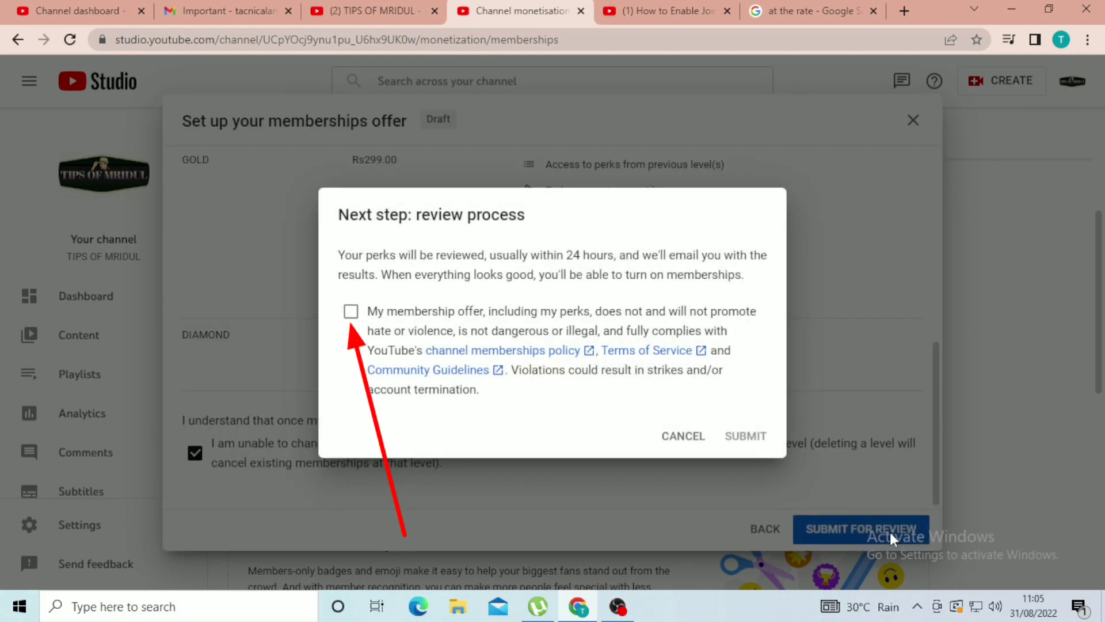
{"action": "left_click", "coordinate": [352, 312]}
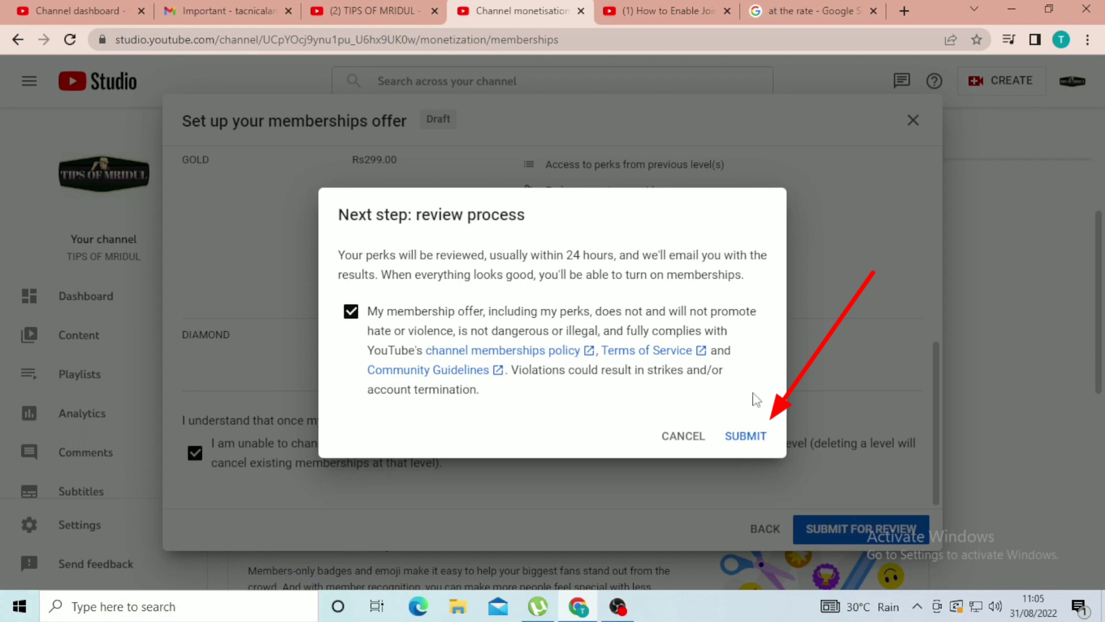
{"action": "left_click", "coordinate": [755, 448]}
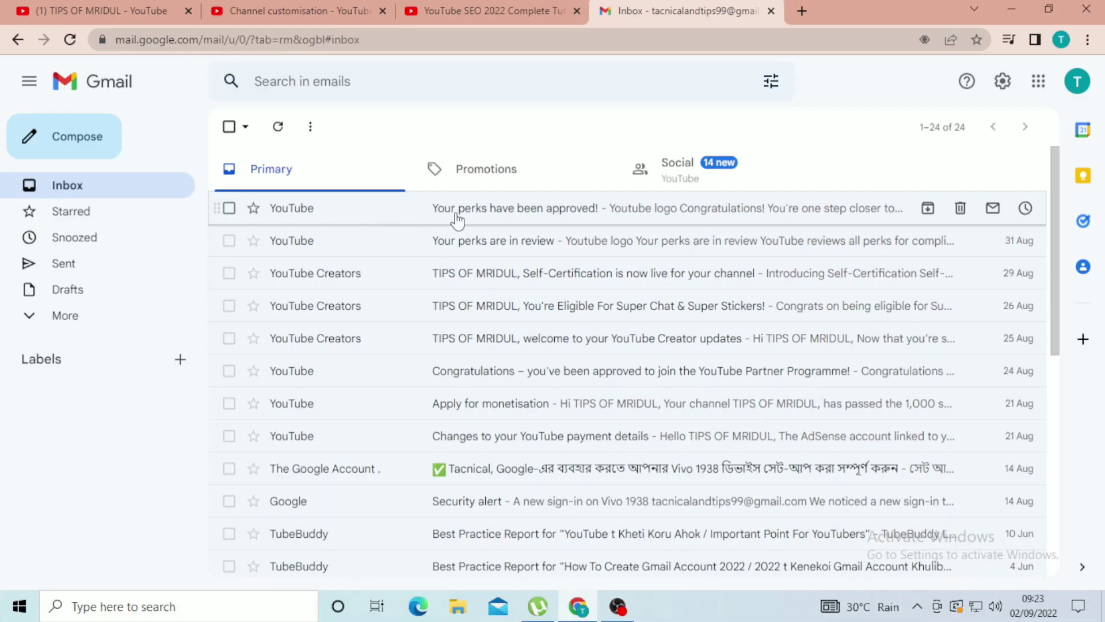
- Open YouTube's "Your perks have been approved!" e-mail in the Gmail inbox and read it
{"action": "left_click", "coordinate": [573, 219]}
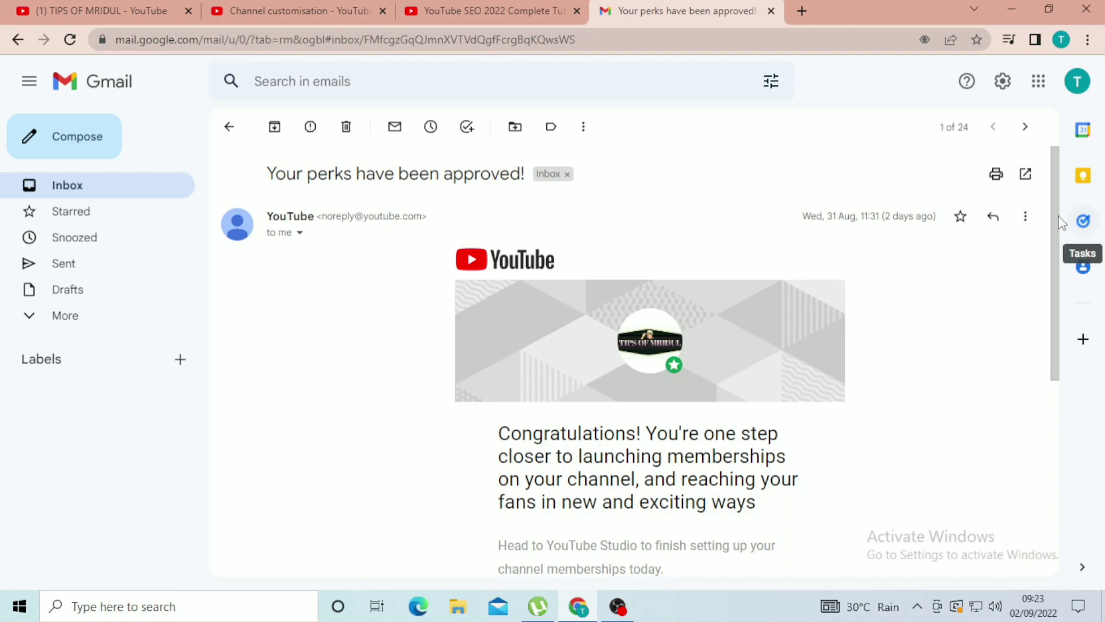
{"action": "left_click_drag", "start_coordinate": [1054, 215], "coordinate": [1061, 296]}
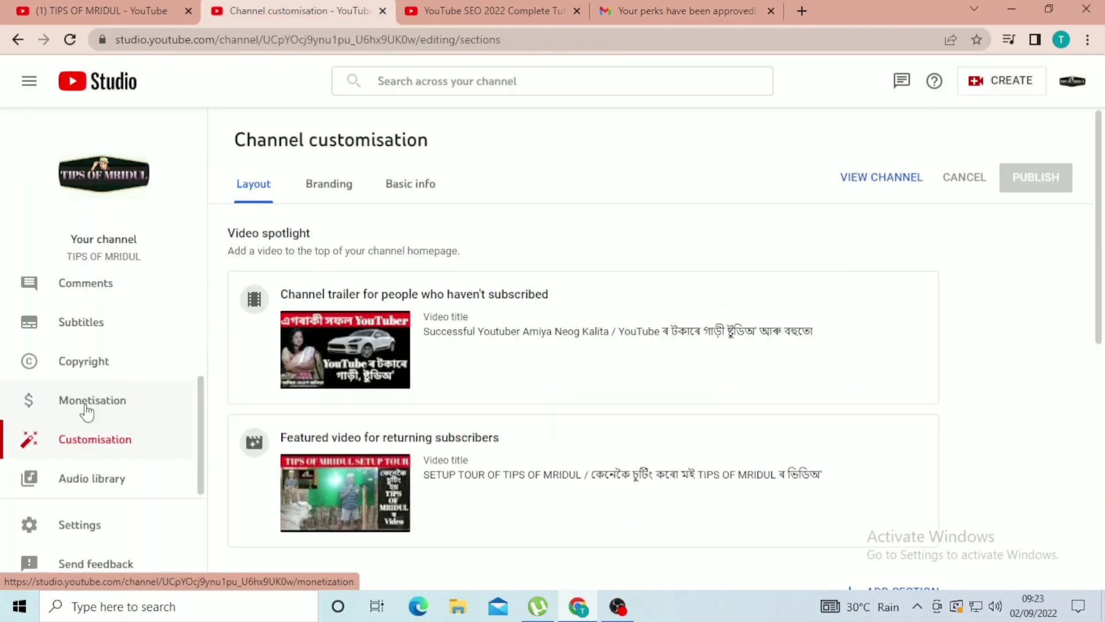
- Switch to YouTube Studio, open the channel's Memberships monetisation page and check the offer's status and remaining setup tasks
{"action": "left_click", "coordinate": [86, 410]}
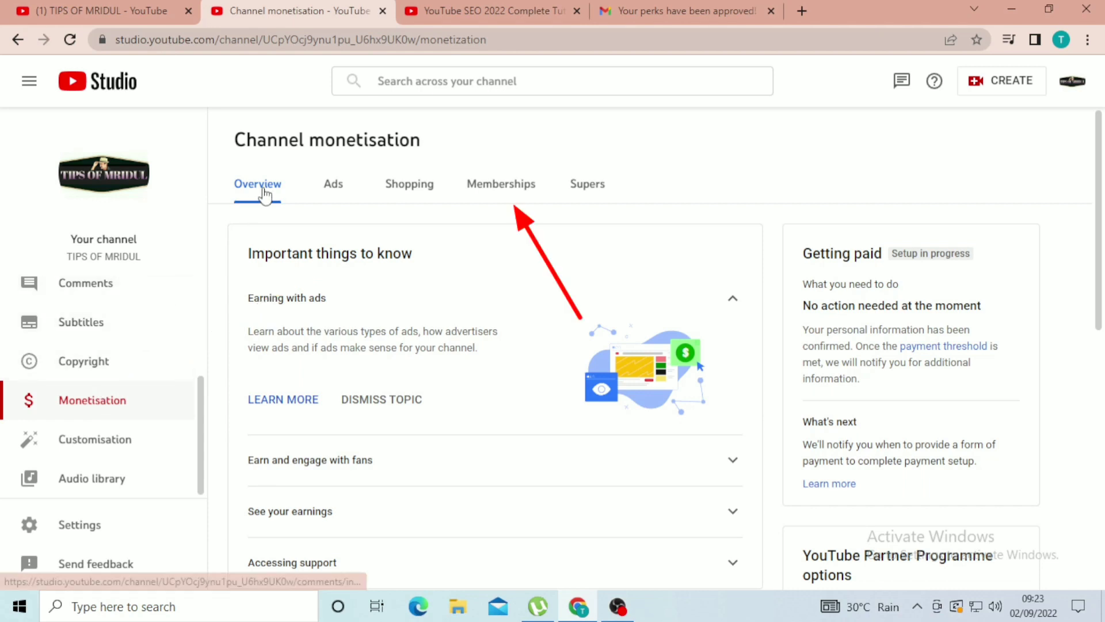
{"action": "left_click", "coordinate": [504, 194]}
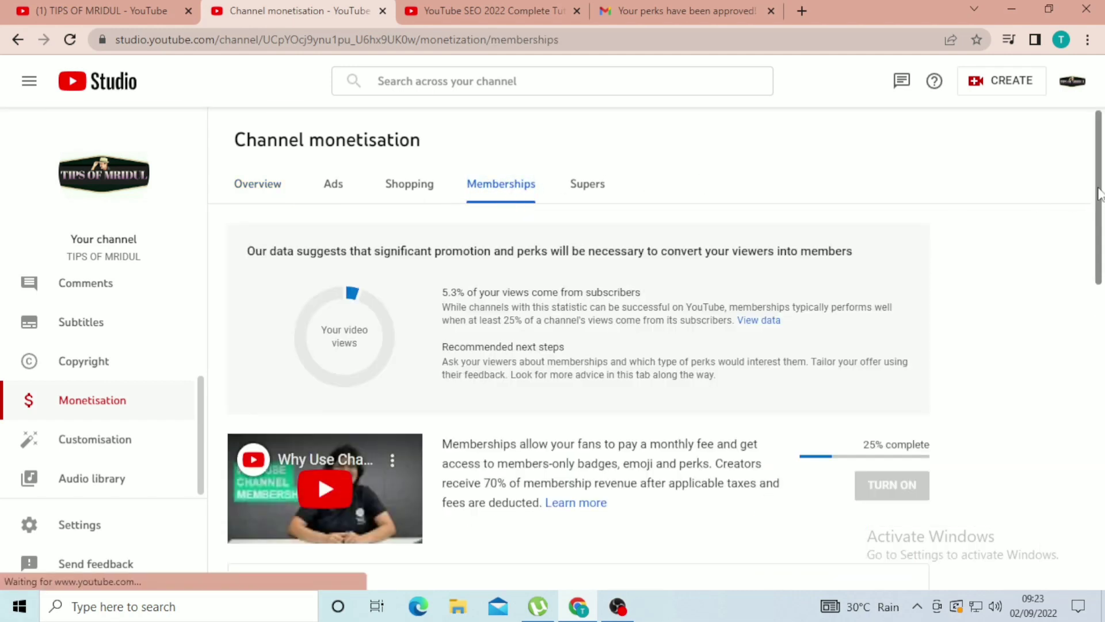
{"action": "left_click_drag", "start_coordinate": [1098, 194], "coordinate": [1101, 291]}
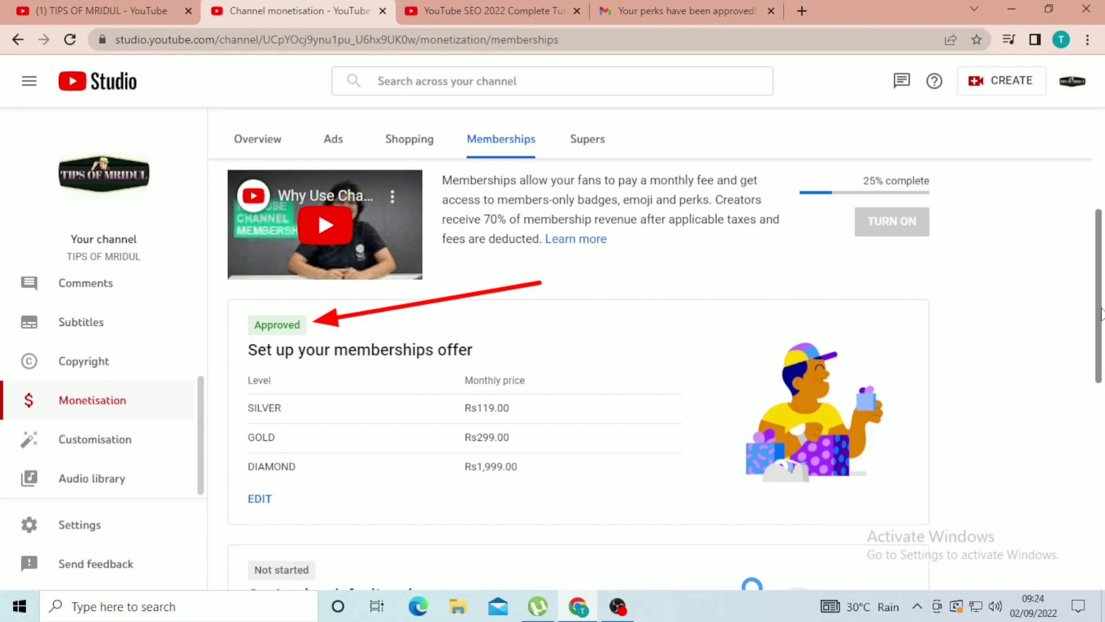
{"action": "left_click_drag", "start_coordinate": [1100, 305], "coordinate": [1103, 455]}
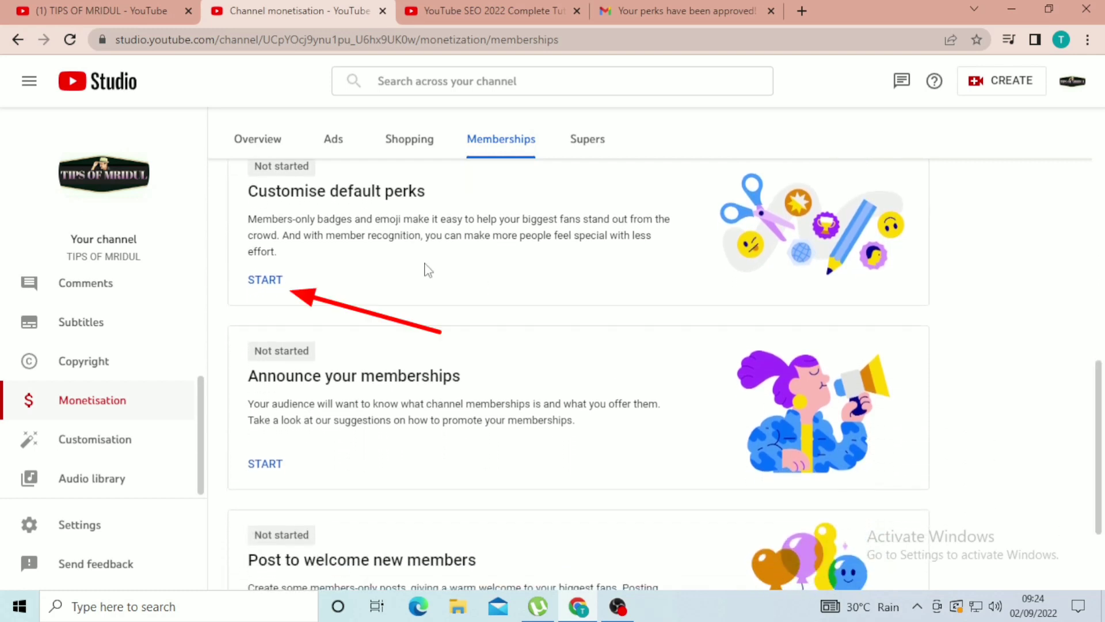
- Start customising the default perks and choose generic YouTube badges for the membership durations
{"action": "left_click", "coordinate": [270, 283]}
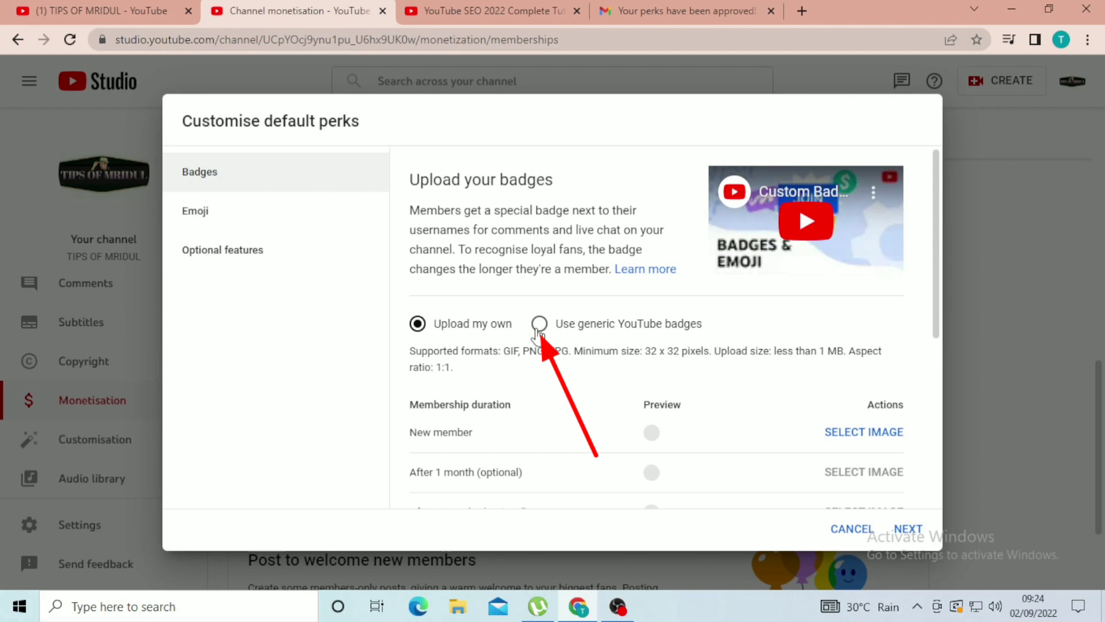
{"action": "left_click", "coordinate": [539, 324]}
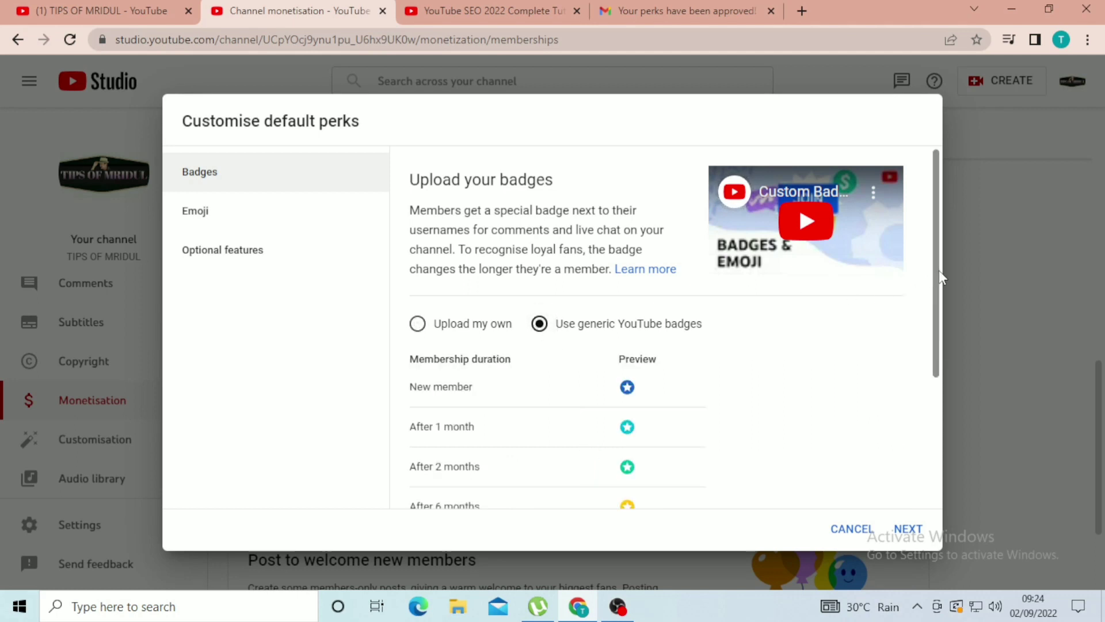
{"action": "scroll", "coordinate": [942, 284], "scroll_direction": "down", "scroll_amount": 2}
{"action": "scroll", "coordinate": [942, 285], "scroll_direction": "down", "scroll_amount": 3}
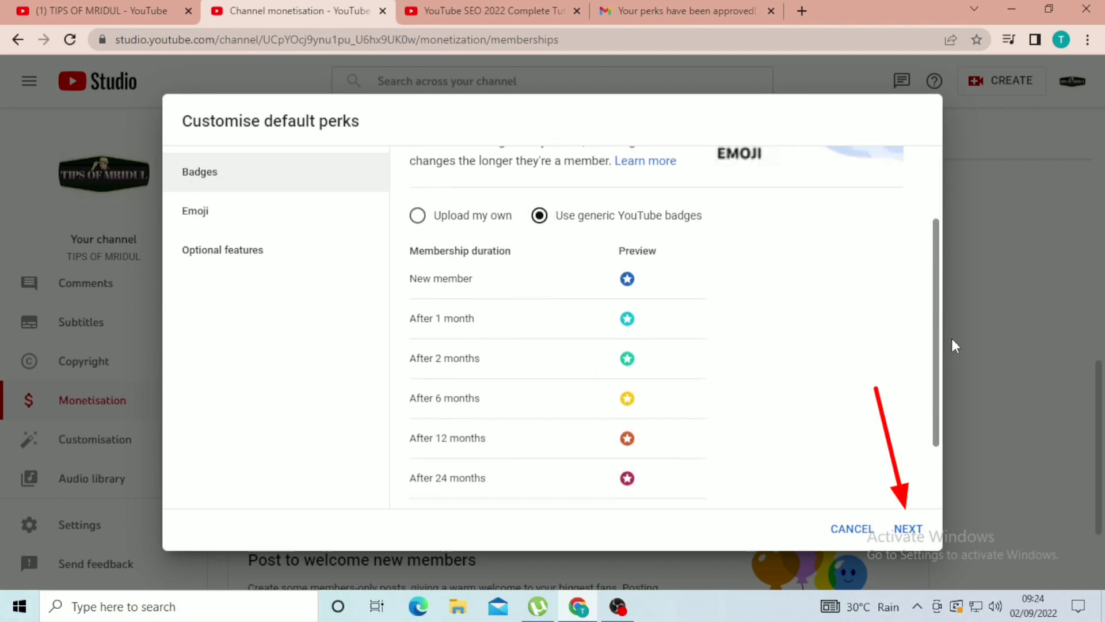
{"action": "scroll", "coordinate": [754, 345], "scroll_direction": "up", "scroll_amount": 1}
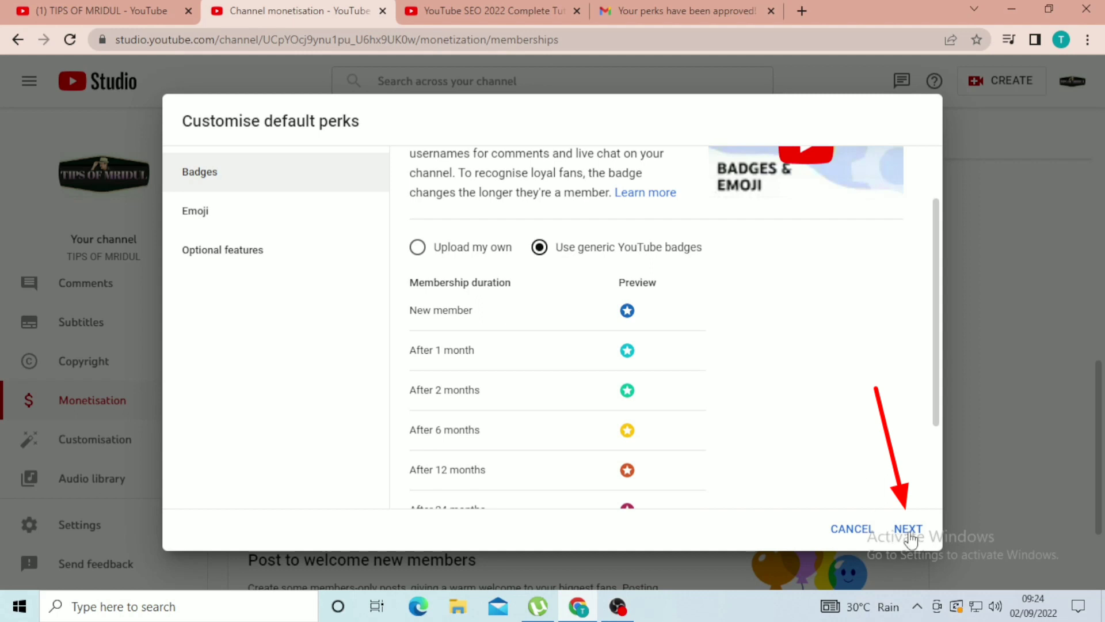
{"action": "left_click", "coordinate": [909, 530]}
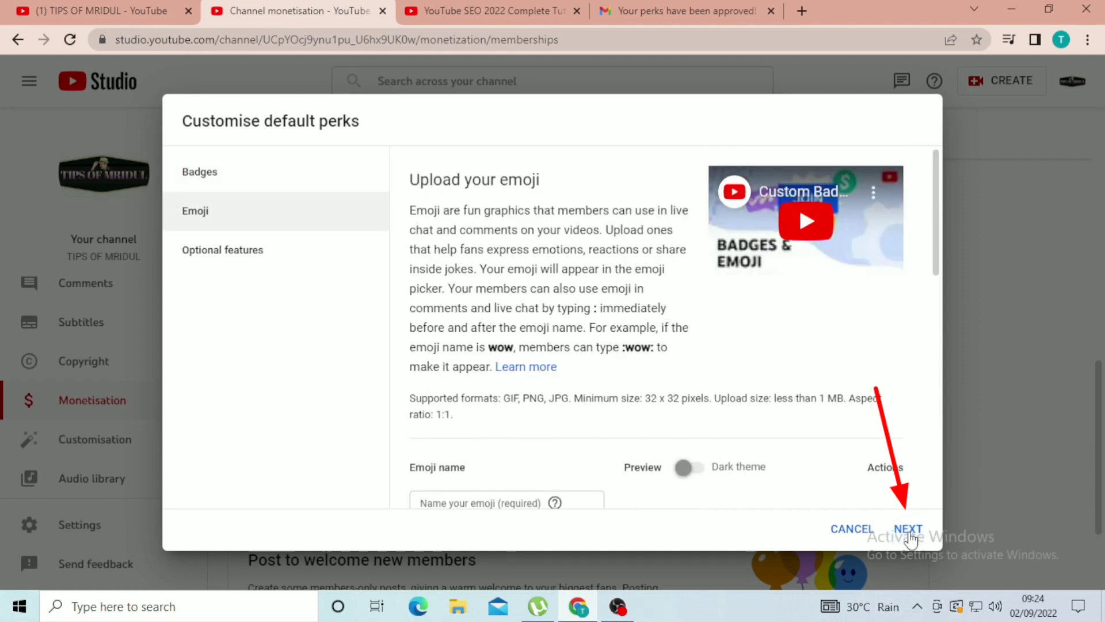
- Skip the custom emoji and save the default perks with Member recognition and Member milestone chats enabled
{"action": "left_click_drag", "start_coordinate": [937, 260], "coordinate": [965, 352]}
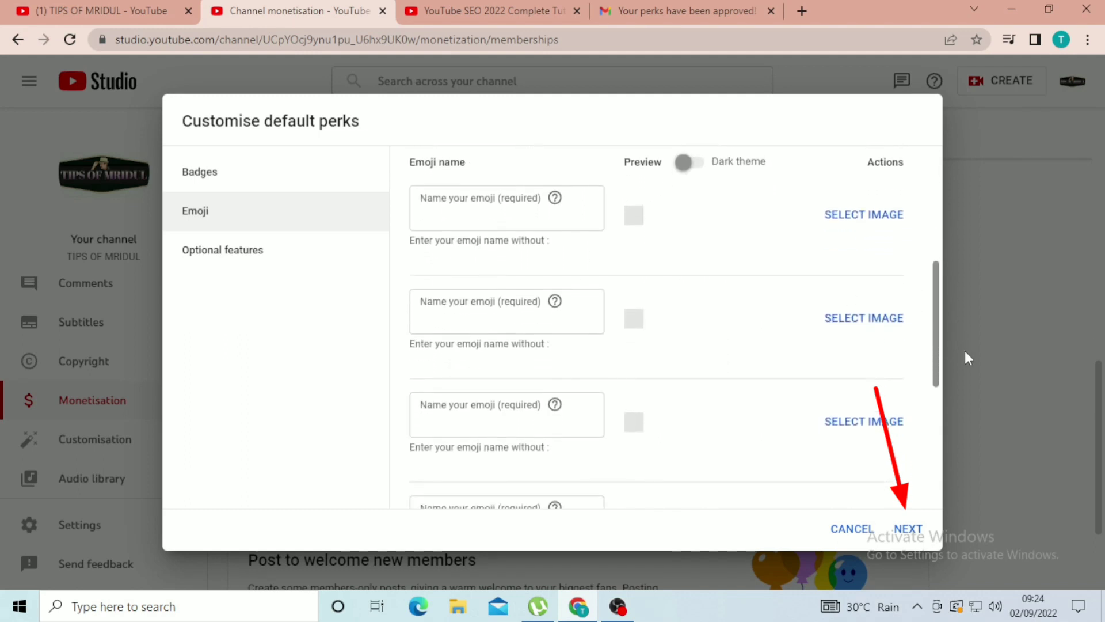
{"action": "left_click", "coordinate": [907, 530]}
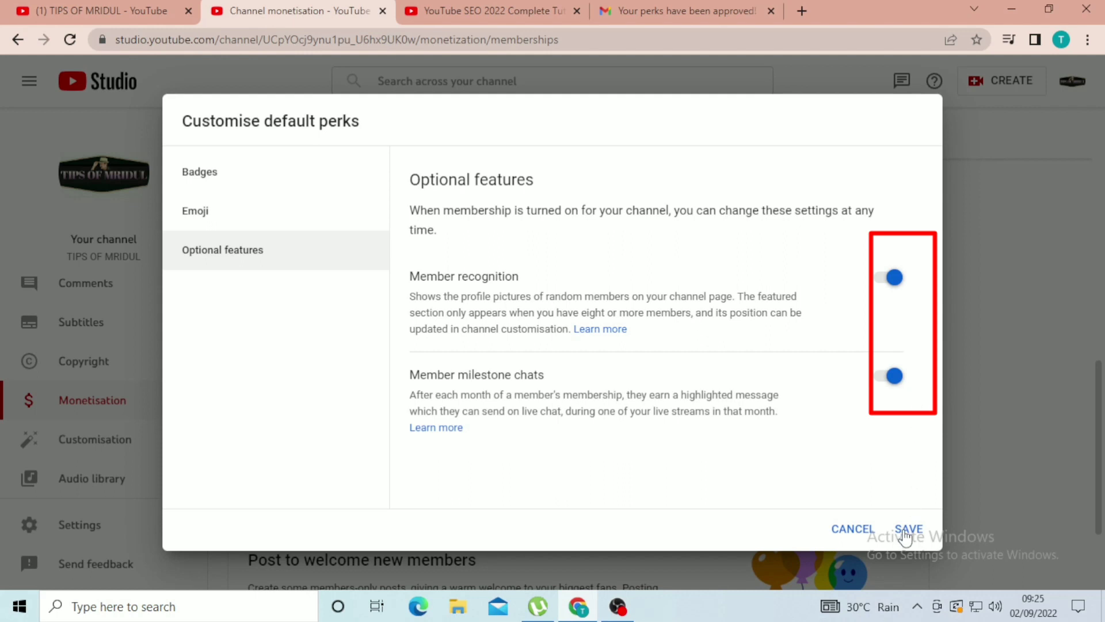
{"action": "left_click", "coordinate": [907, 531]}
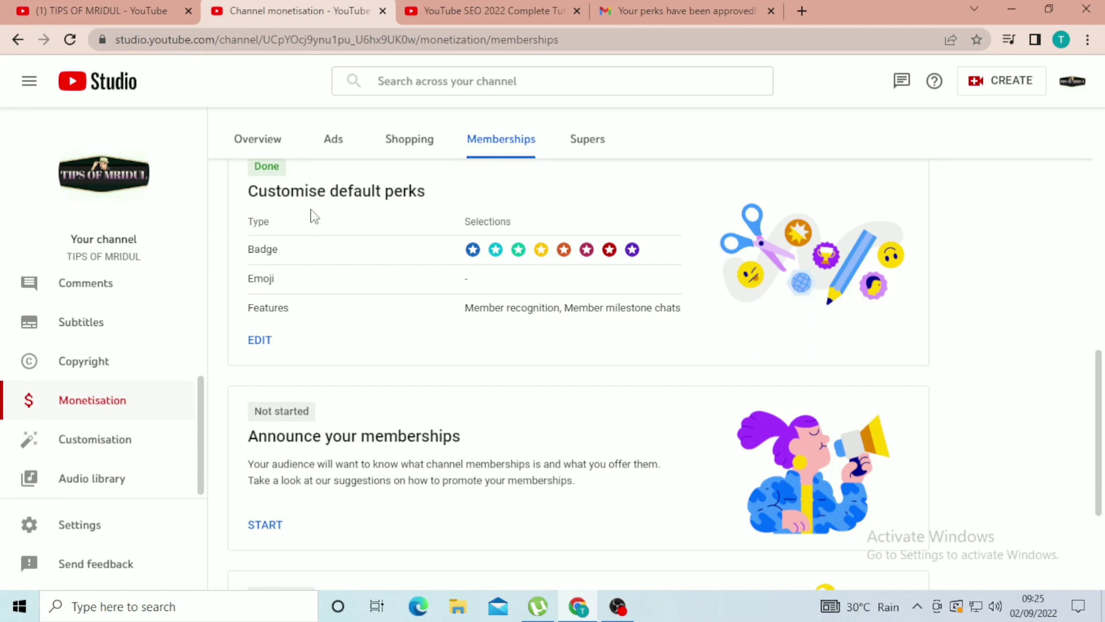
- Start the "Announce your memberships" task, read its promotion ideas and mark it as done
{"action": "scroll", "coordinate": [835, 367], "scroll_direction": "up", "scroll_amount": 1}
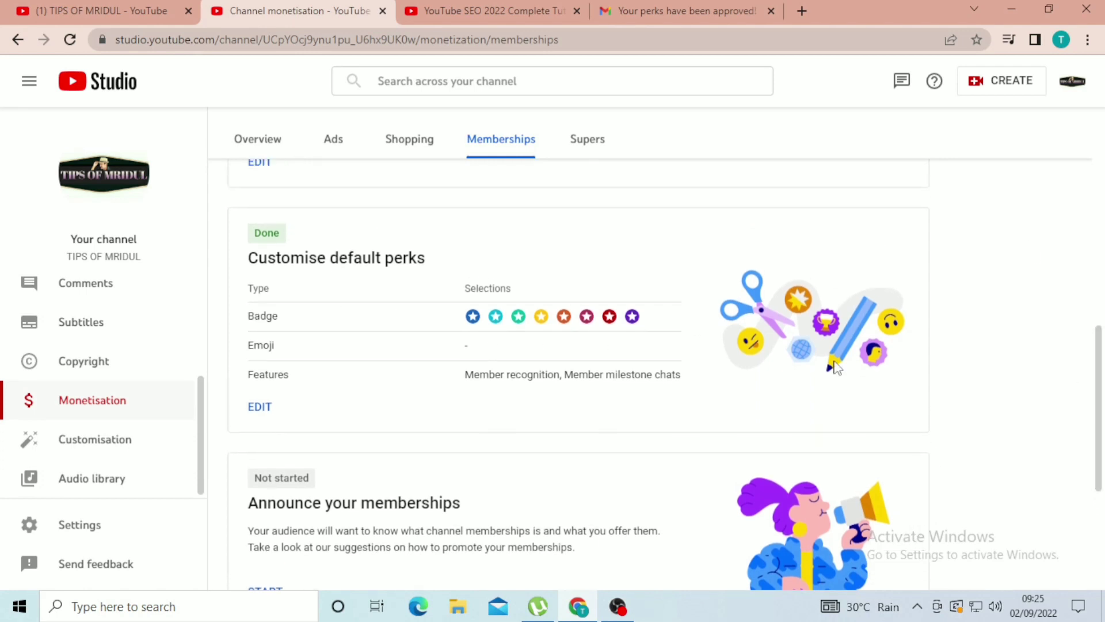
{"action": "scroll", "coordinate": [344, 332], "scroll_direction": "down", "scroll_amount": 4}
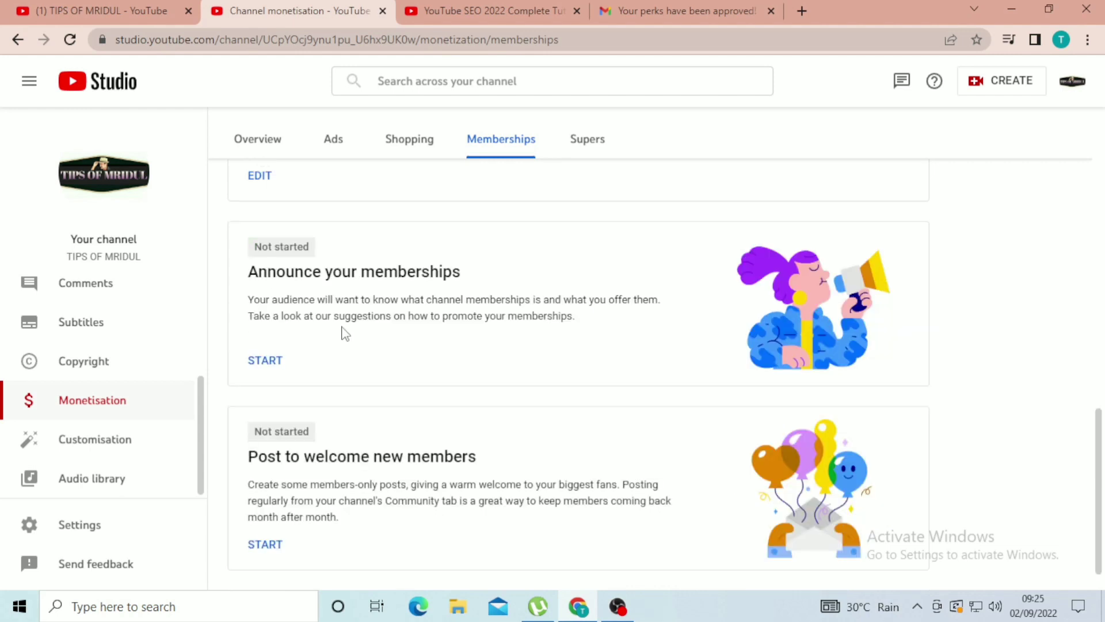
{"action": "left_click", "coordinate": [268, 363]}
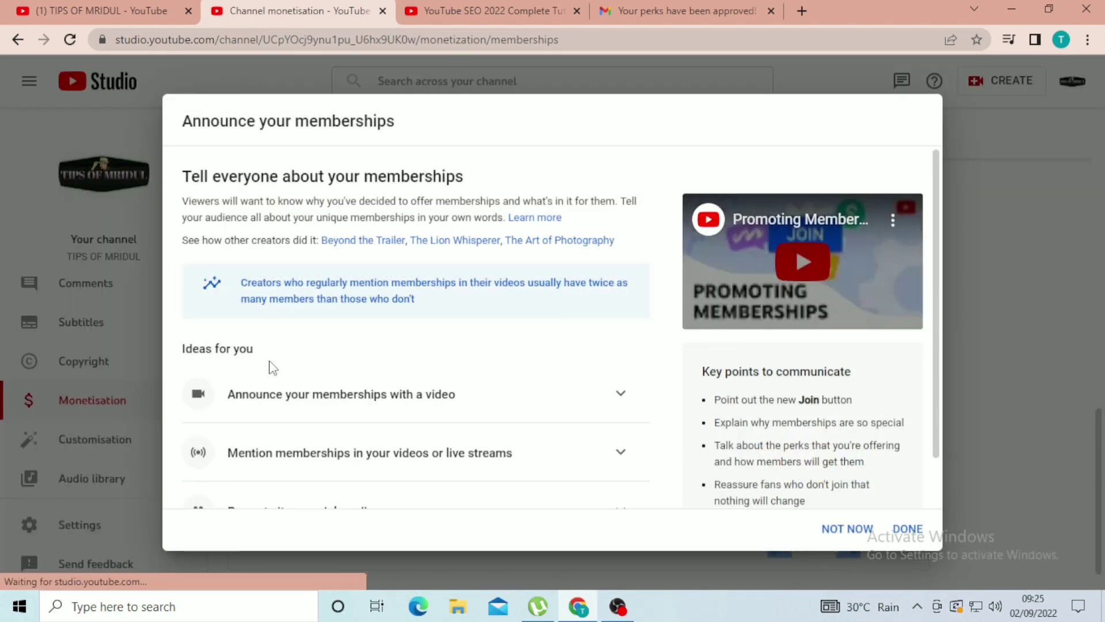
{"action": "scroll", "coordinate": [938, 262], "scroll_direction": "down", "scroll_amount": 1}
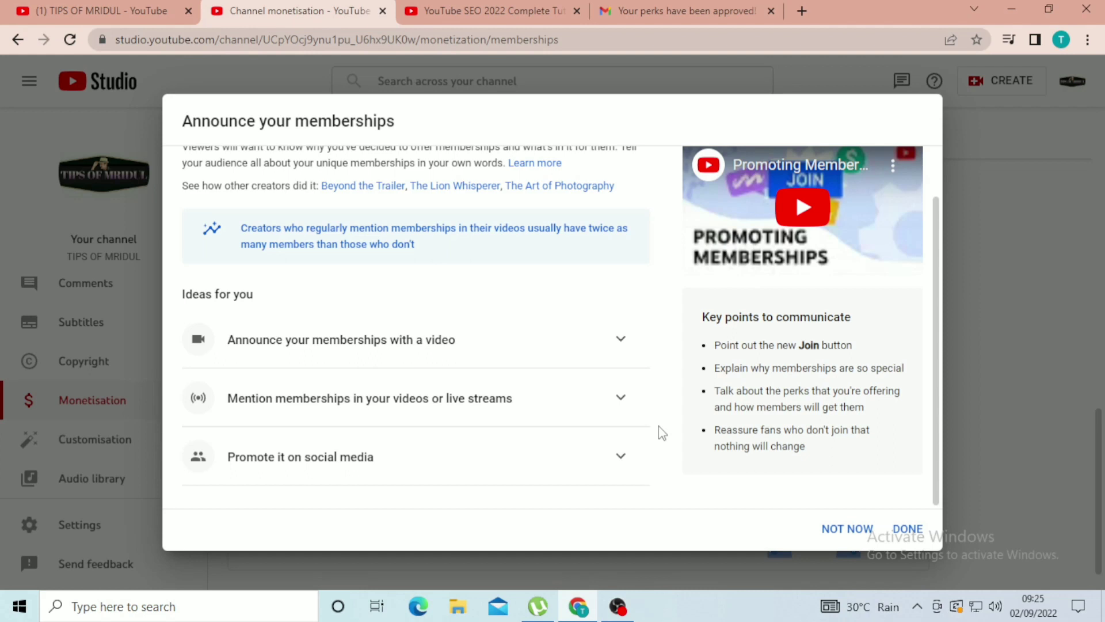
{"action": "left_click", "coordinate": [907, 530]}
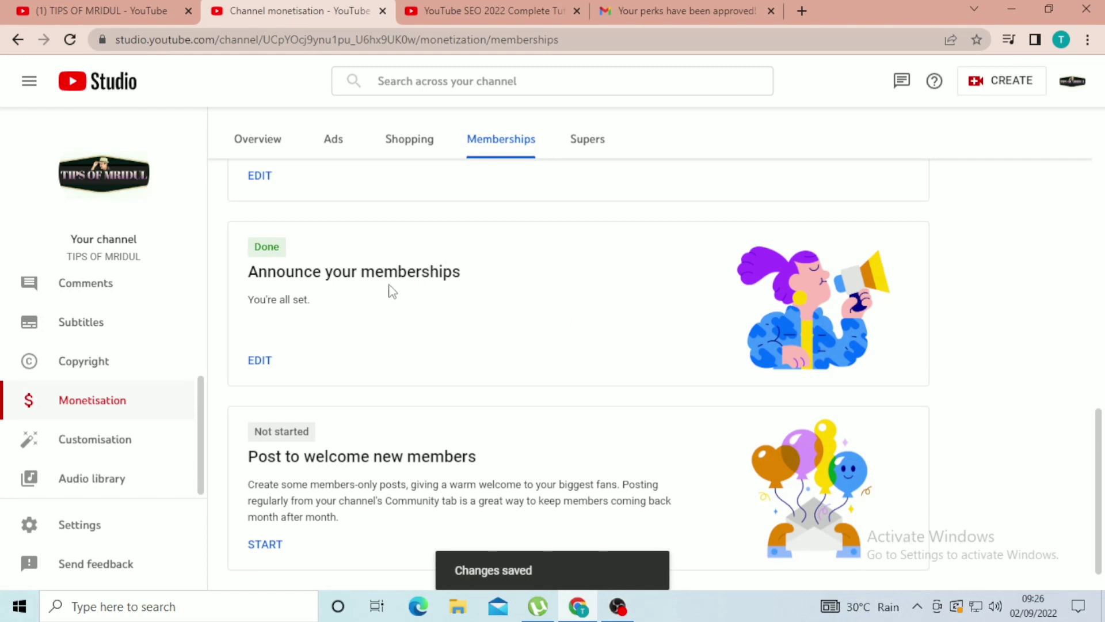
- Publish a welcome Community post visible to all channel members reading "HI FRIEND CLICK THE JOIN BUTTON AND DO MEMBERSHIP"
{"action": "scroll", "coordinate": [290, 282], "scroll_direction": "down", "scroll_amount": 1}
{"action": "left_click", "coordinate": [266, 513]}
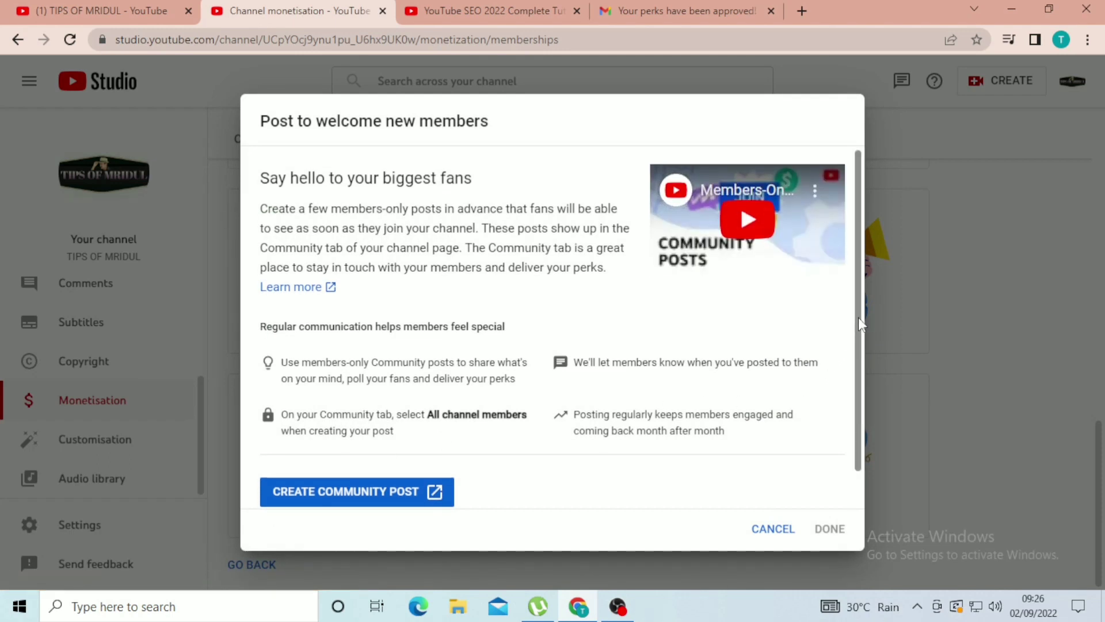
{"action": "scroll", "coordinate": [411, 436], "scroll_direction": "down", "scroll_amount": 1}
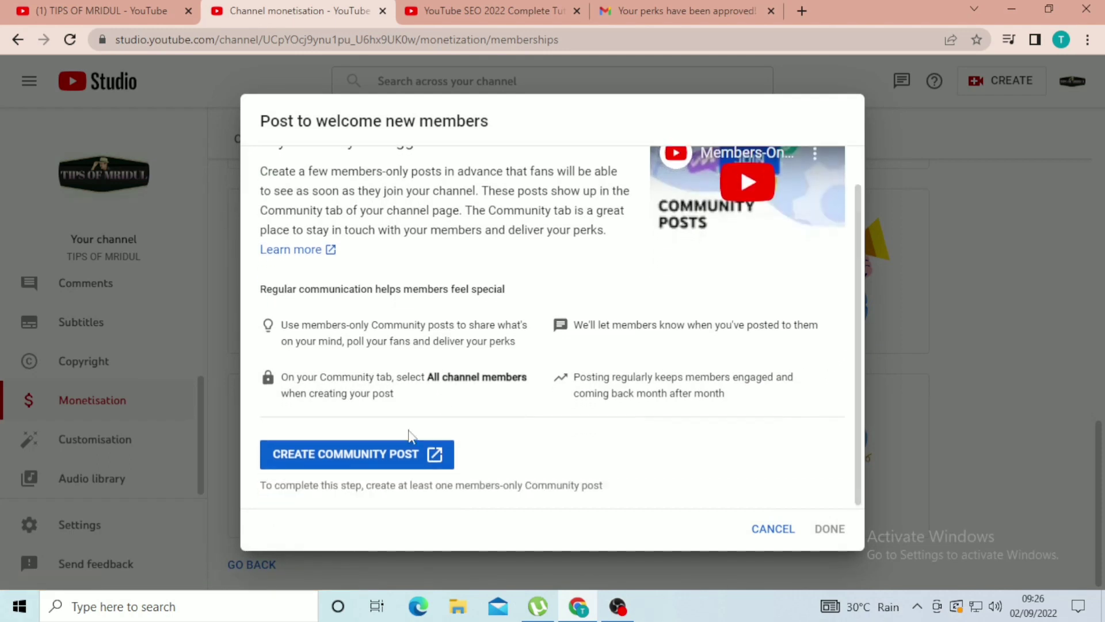
{"action": "left_click", "coordinate": [379, 459]}
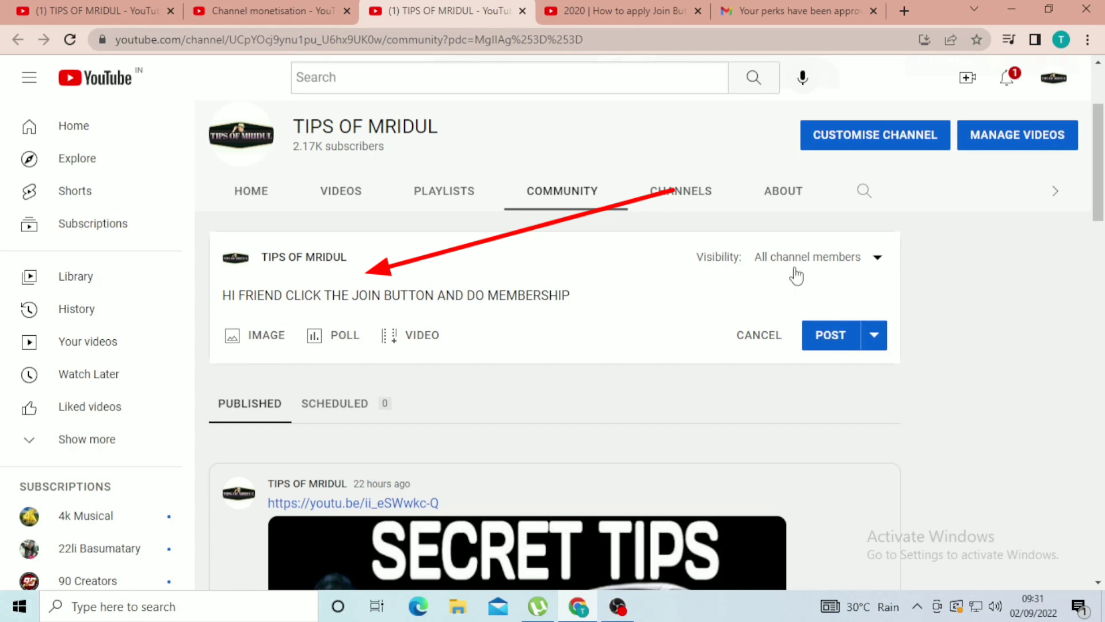
{"action": "left_click", "coordinate": [829, 343]}
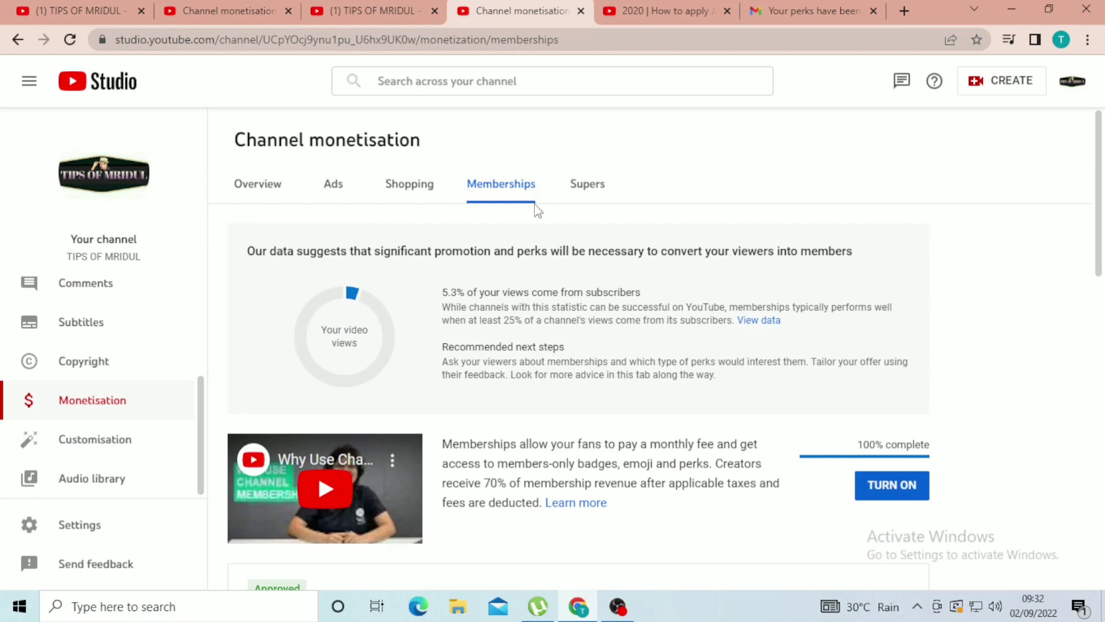
- Review the status of every memberships setup task, from the offer and default perks to the announcement and welcome post
{"action": "scroll", "coordinate": [536, 397], "scroll_direction": "down", "scroll_amount": 1}
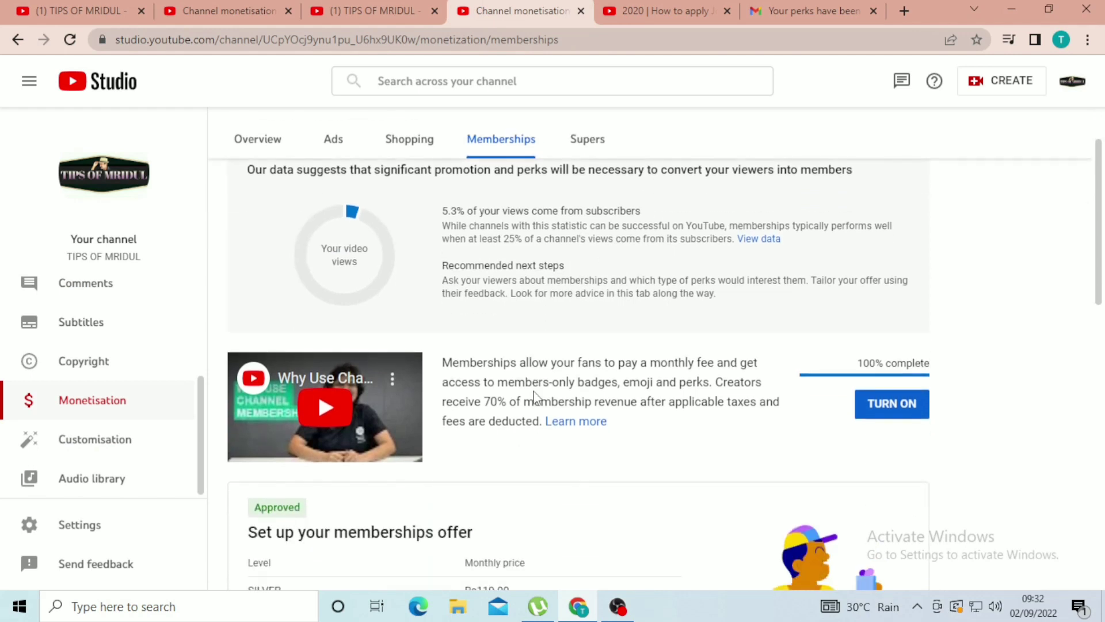
{"action": "scroll", "coordinate": [494, 462], "scroll_direction": "down", "scroll_amount": 1}
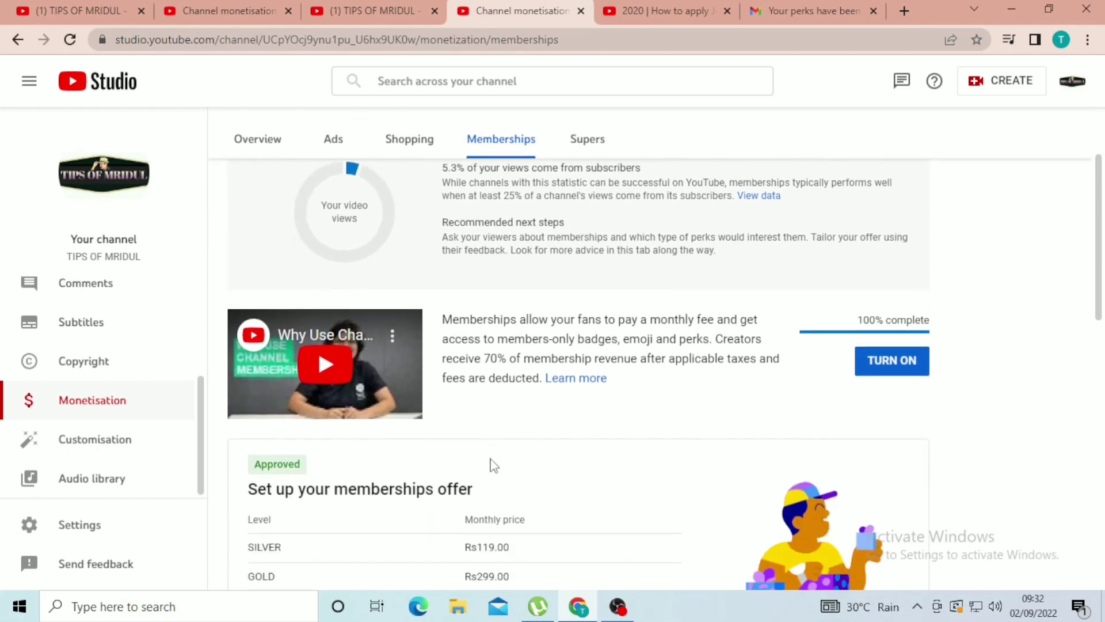
{"action": "scroll", "coordinate": [332, 469], "scroll_direction": "down", "scroll_amount": 4}
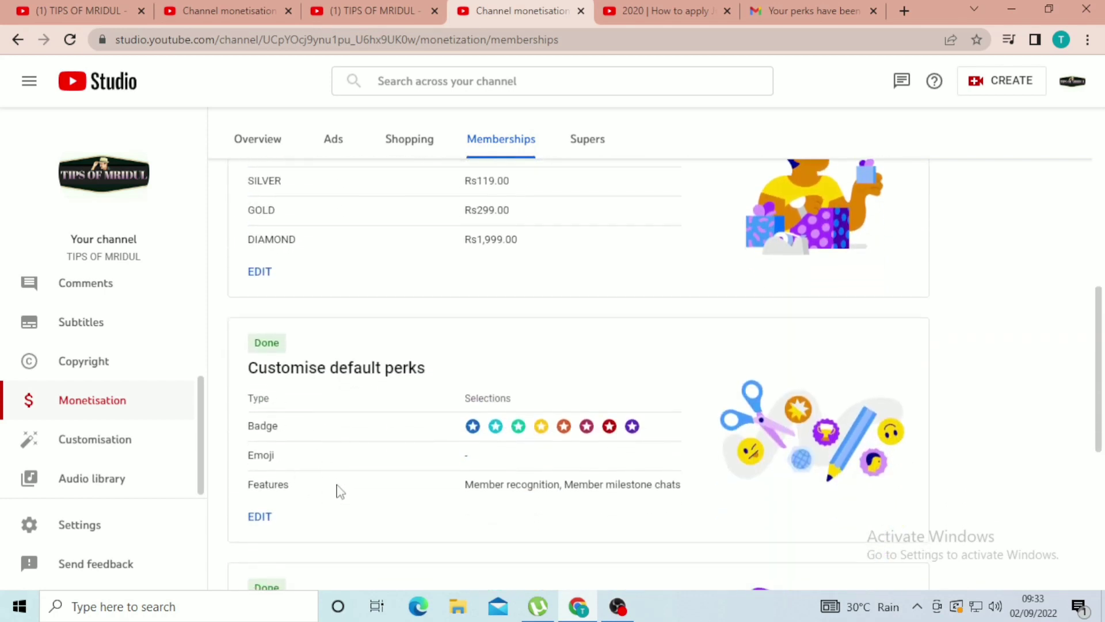
{"action": "scroll", "coordinate": [338, 489], "scroll_direction": "down", "scroll_amount": 3}
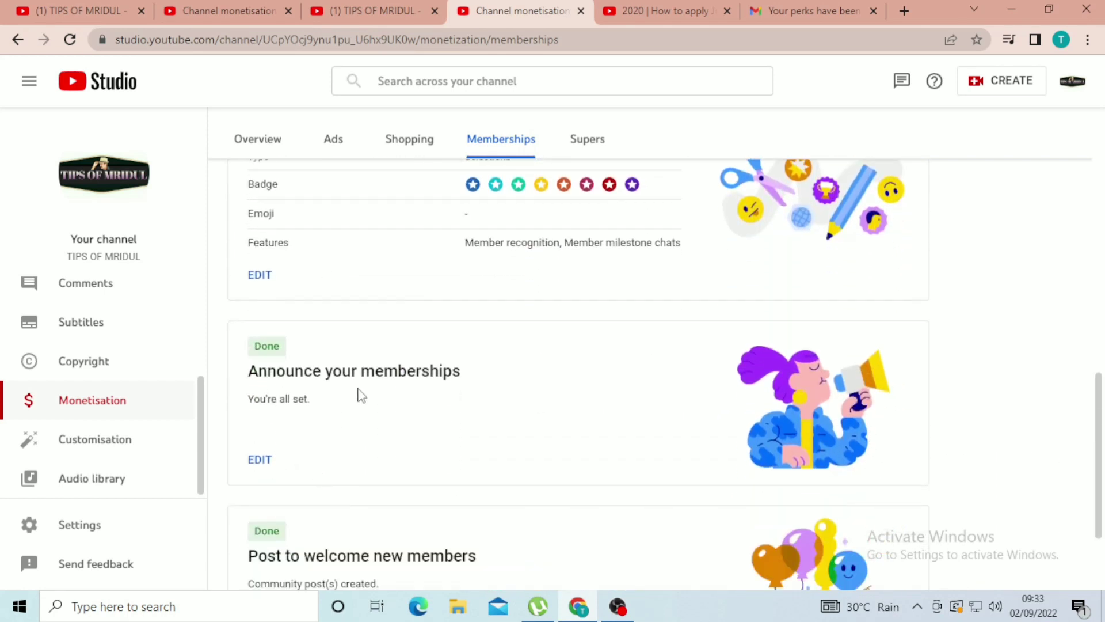
{"action": "scroll", "coordinate": [296, 458], "scroll_direction": "down", "scroll_amount": 2}
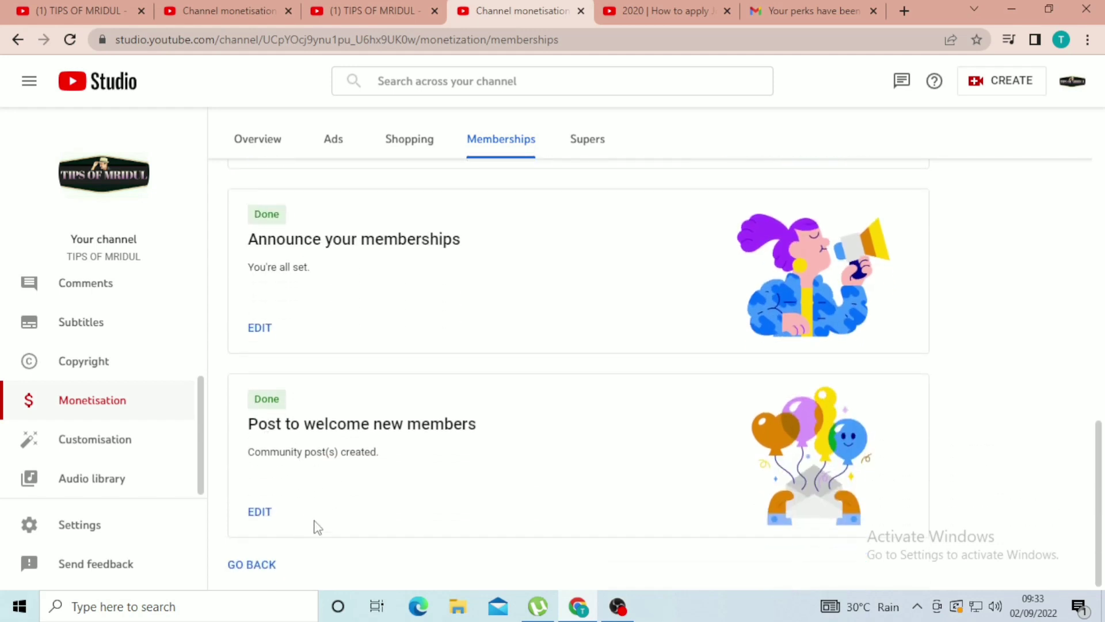
{"action": "scroll", "coordinate": [437, 484], "scroll_direction": "up", "scroll_amount": 12}
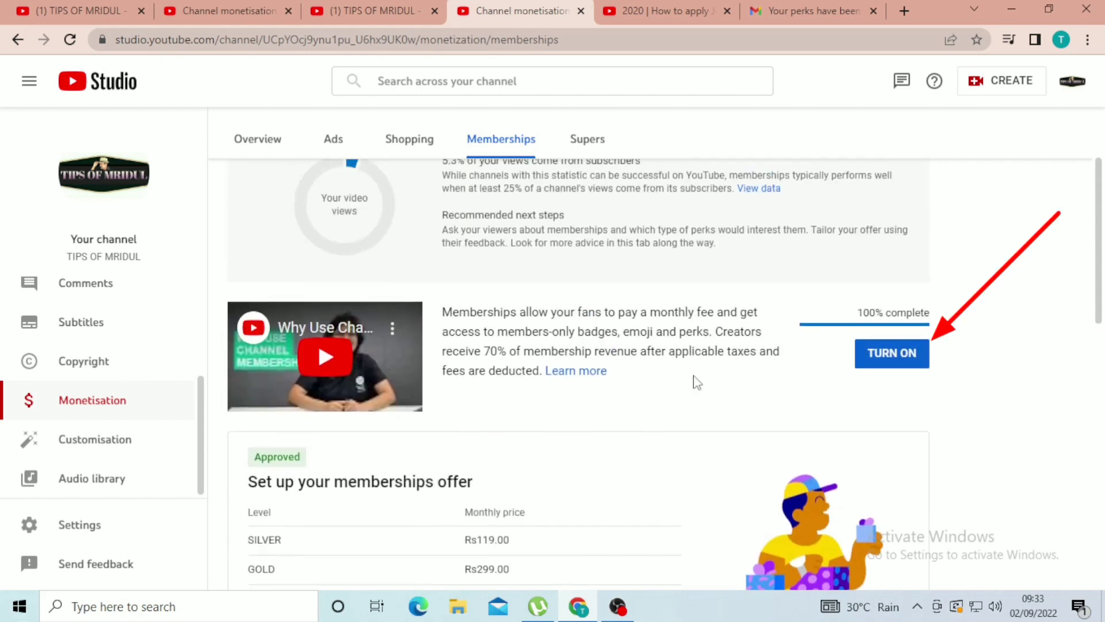
- Turn on channel memberships for the channel and confirm the activation
{"action": "left_click", "coordinate": [892, 352]}
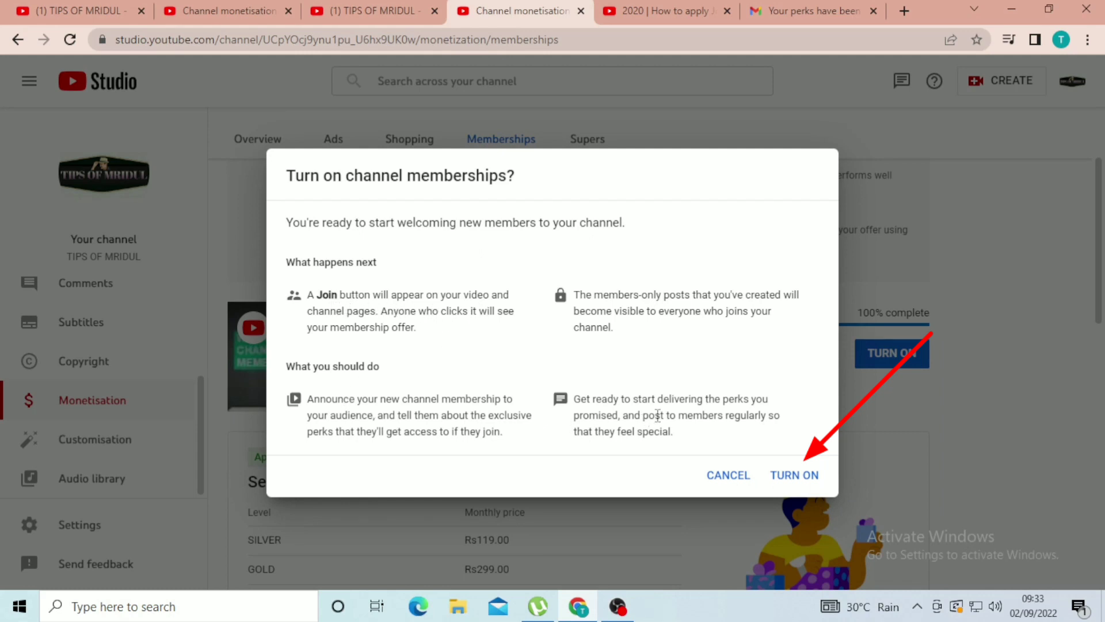
{"action": "left_click", "coordinate": [796, 481]}
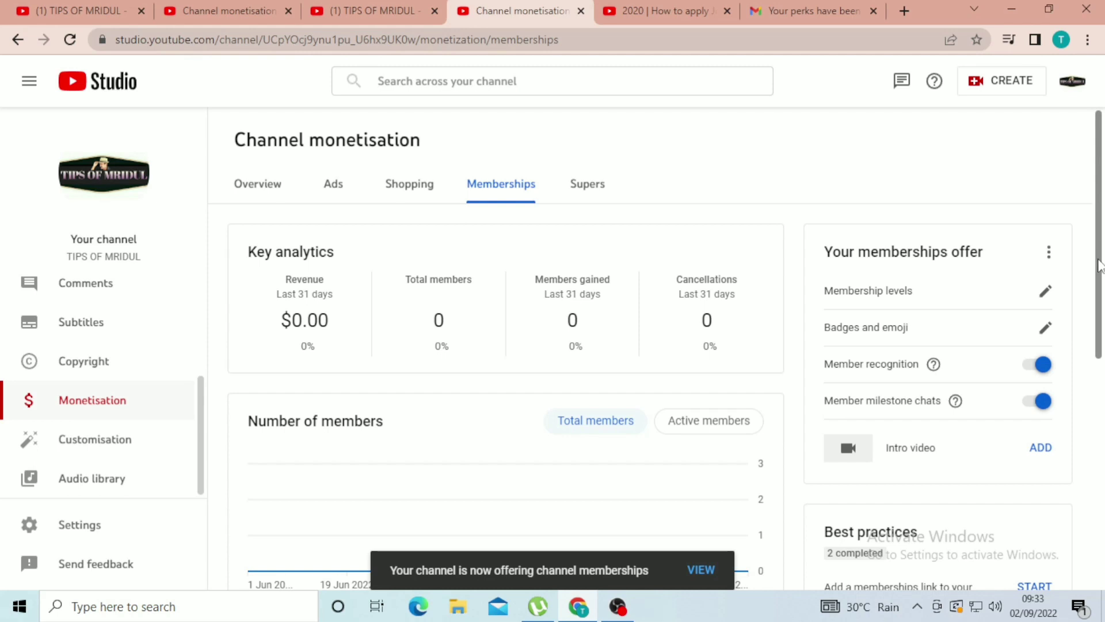
{"action": "scroll", "coordinate": [1099, 266], "scroll_direction": "down", "scroll_amount": 1}
- View the new memberships on the public channel page and examine the join offer's prices and perks for SILVER, GOLD and DIAMOND
{"action": "left_click", "coordinate": [709, 571]}
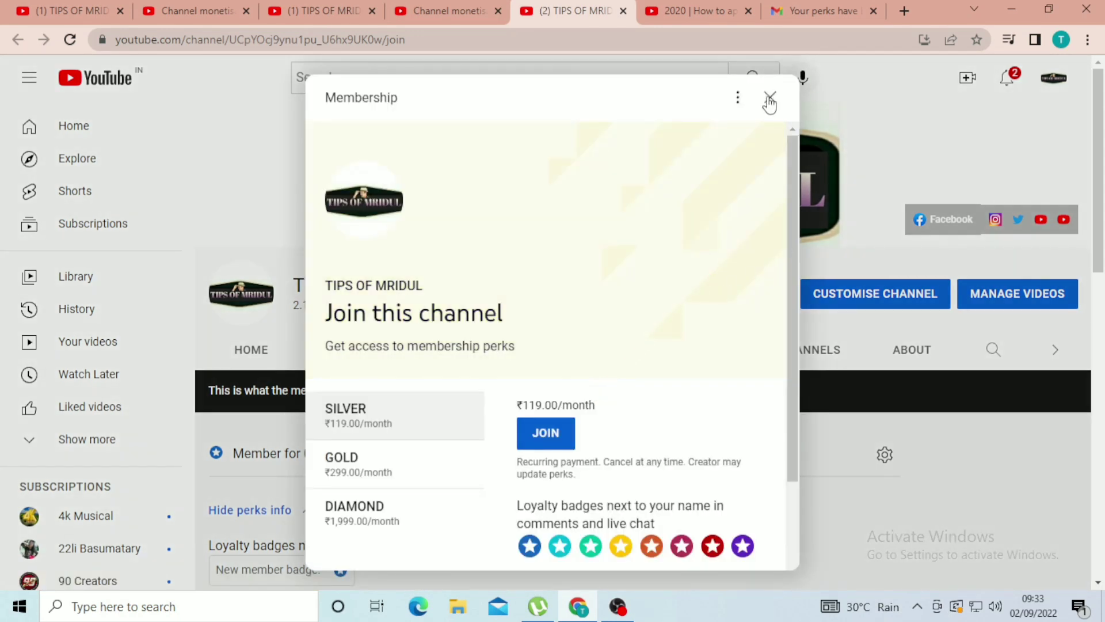
{"action": "left_click", "coordinate": [770, 97]}
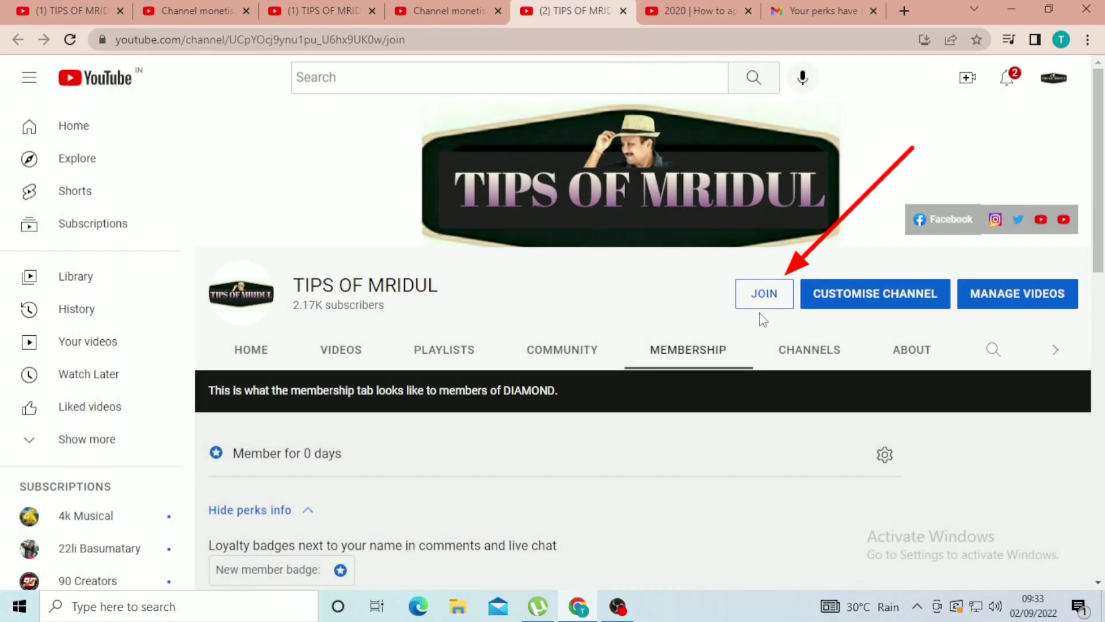
{"action": "left_click", "coordinate": [763, 295]}
{"action": "left_click_drag", "start_coordinate": [793, 258], "coordinate": [803, 381]}
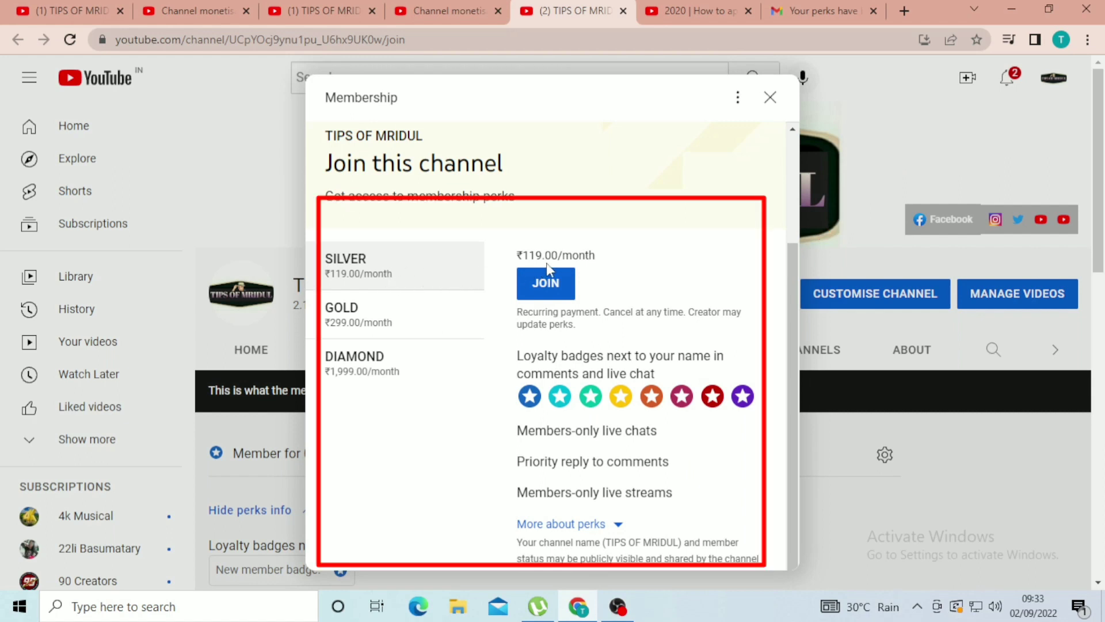
{"action": "left_click", "coordinate": [348, 320]}
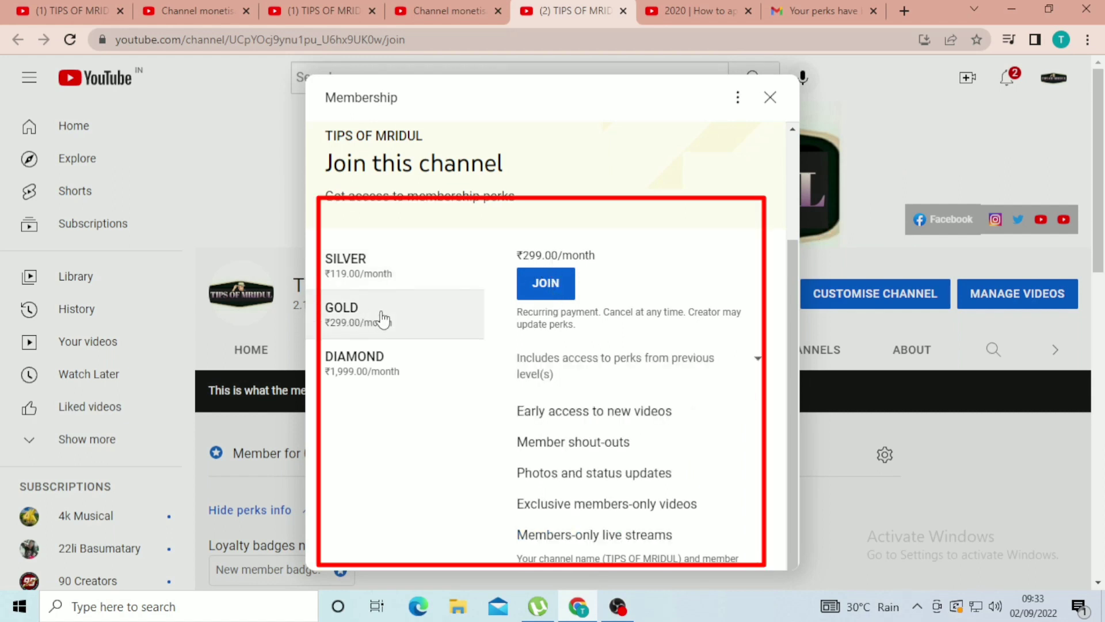
{"action": "left_click", "coordinate": [367, 366]}
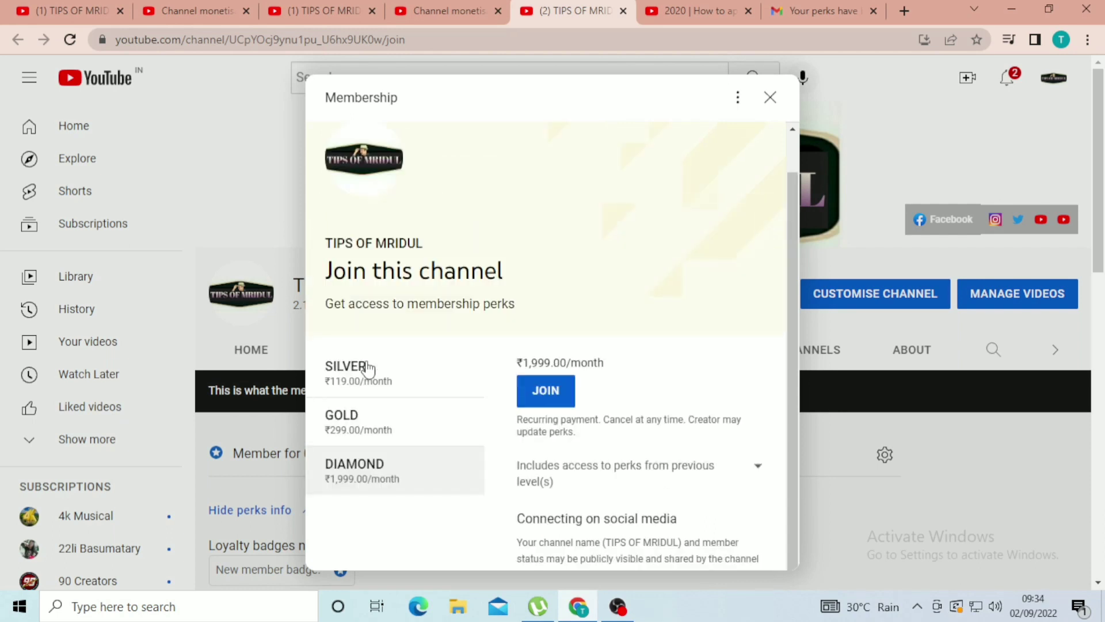